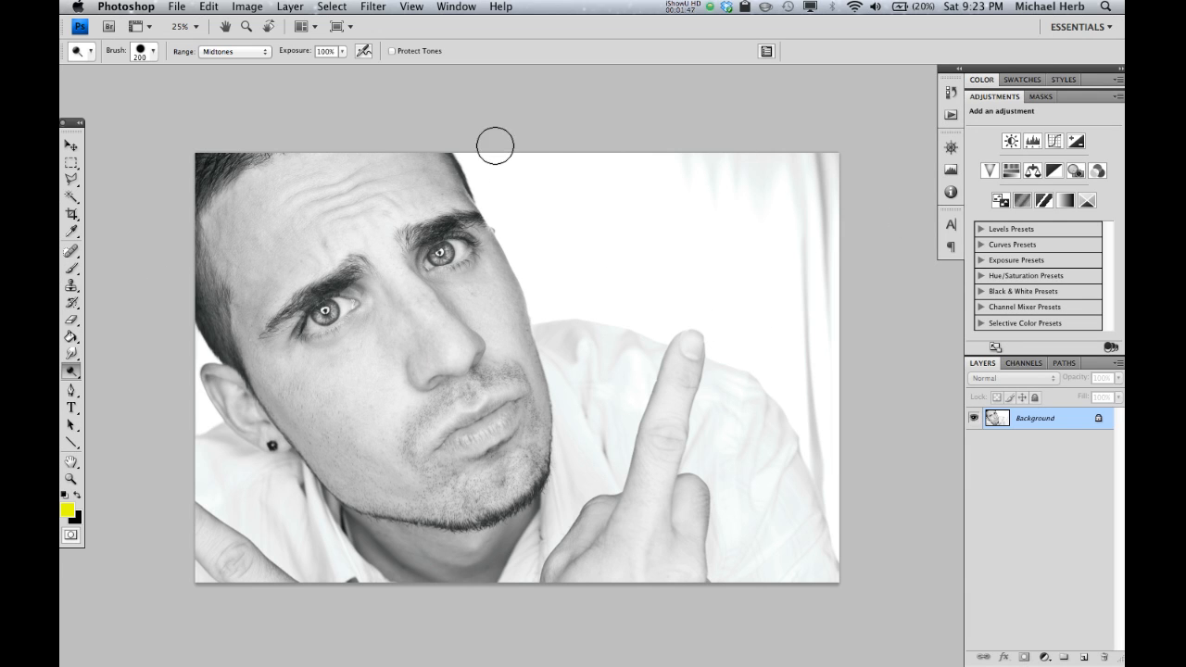
# Duplicate the background layer and add a Levels adjustment with its black point raised strongly to expose uneven tones in the backdrop.
pyautogui.press('super+j')
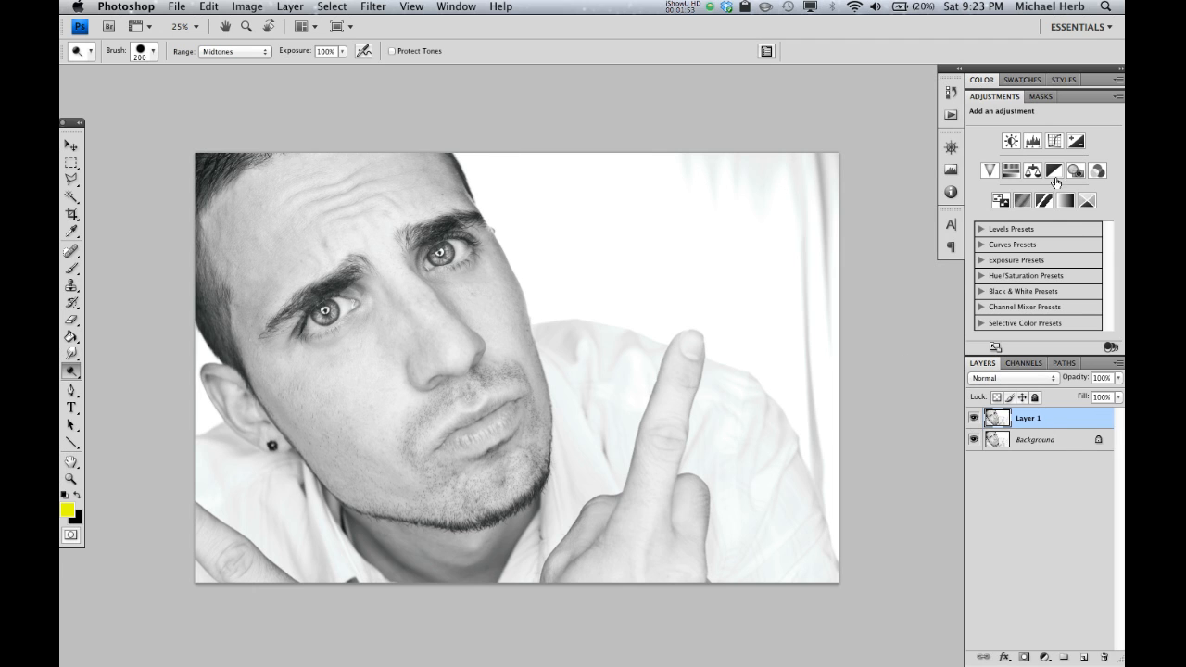
pyautogui.click(1032, 143)
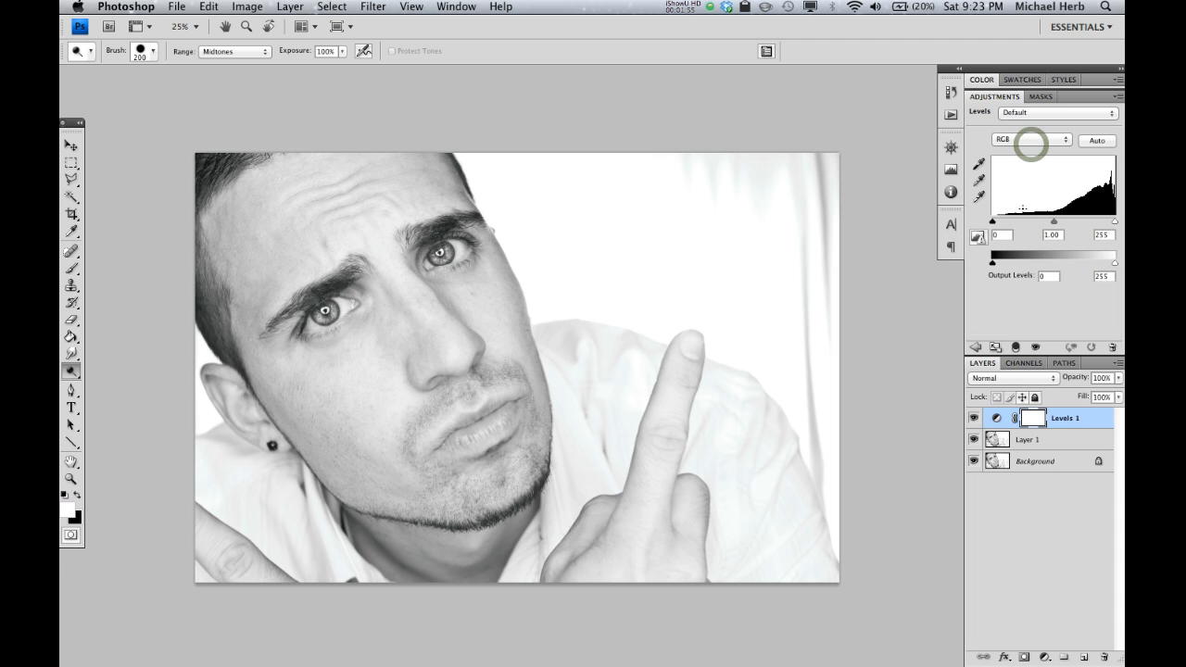
pyautogui.moveTo(995, 223); pyautogui.dragTo(1109, 218)
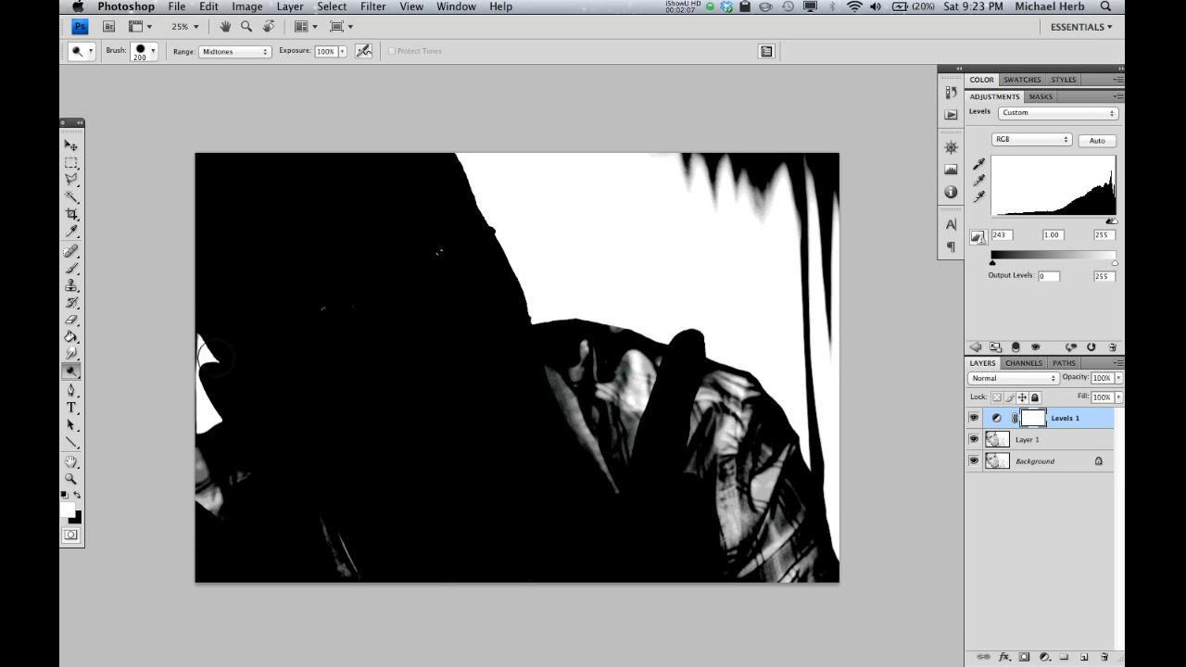
pyautogui.moveTo(1105, 225); pyautogui.dragTo(1066, 226)
# Select Layer 1 and set up the Dodge tool for Highlights at 100% exposure.
pyautogui.click(1001, 441)
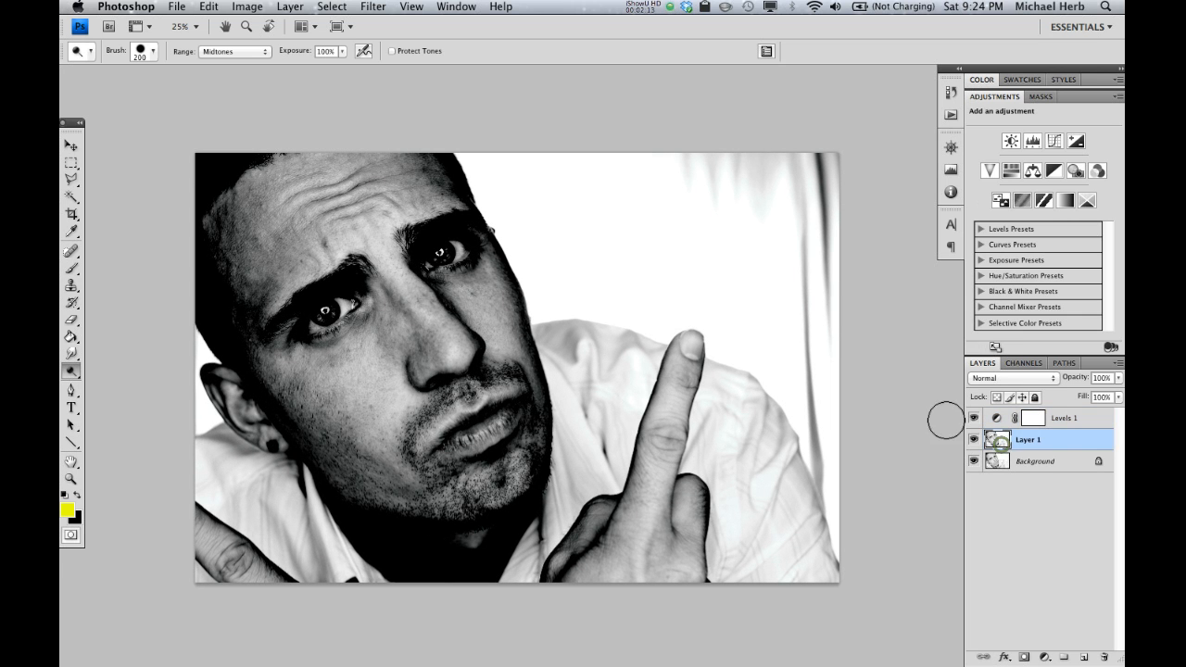
pyautogui.click(75, 373)
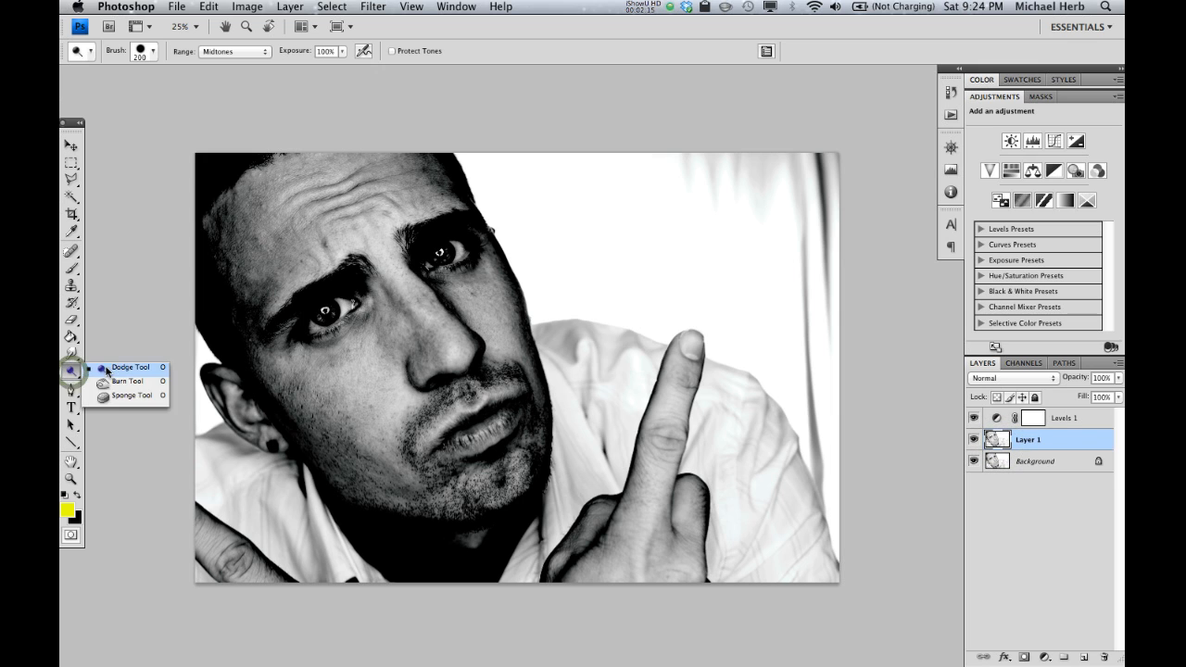
pyautogui.click(101, 369)
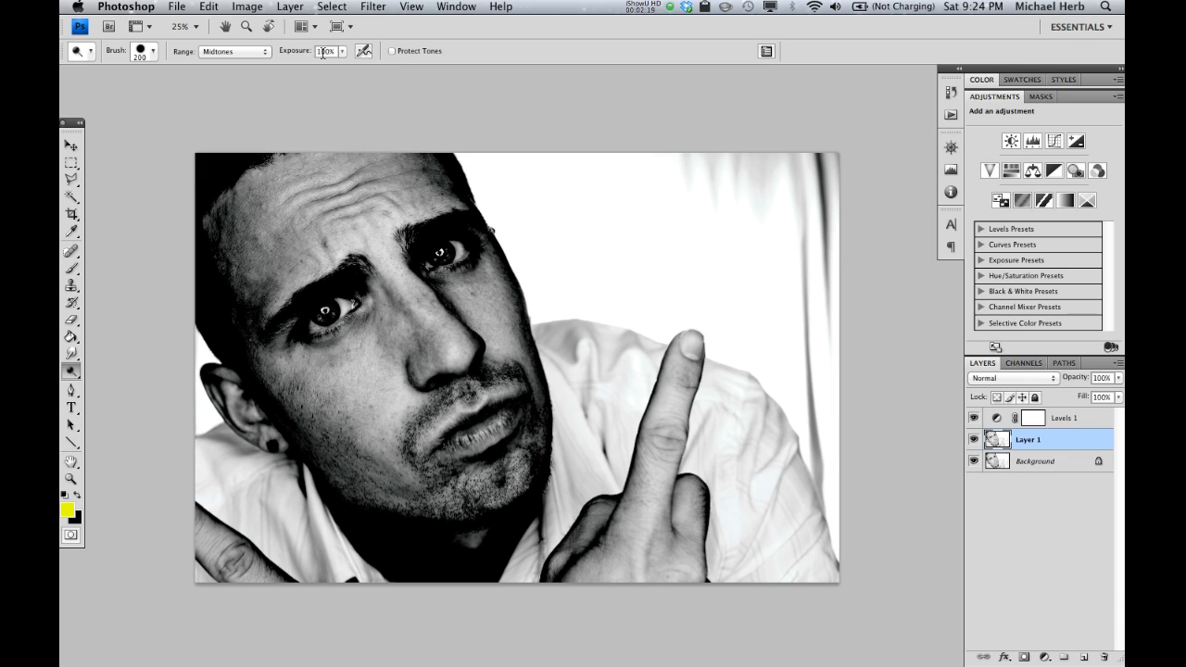
pyautogui.click(234, 53)
pyautogui.click(231, 63)
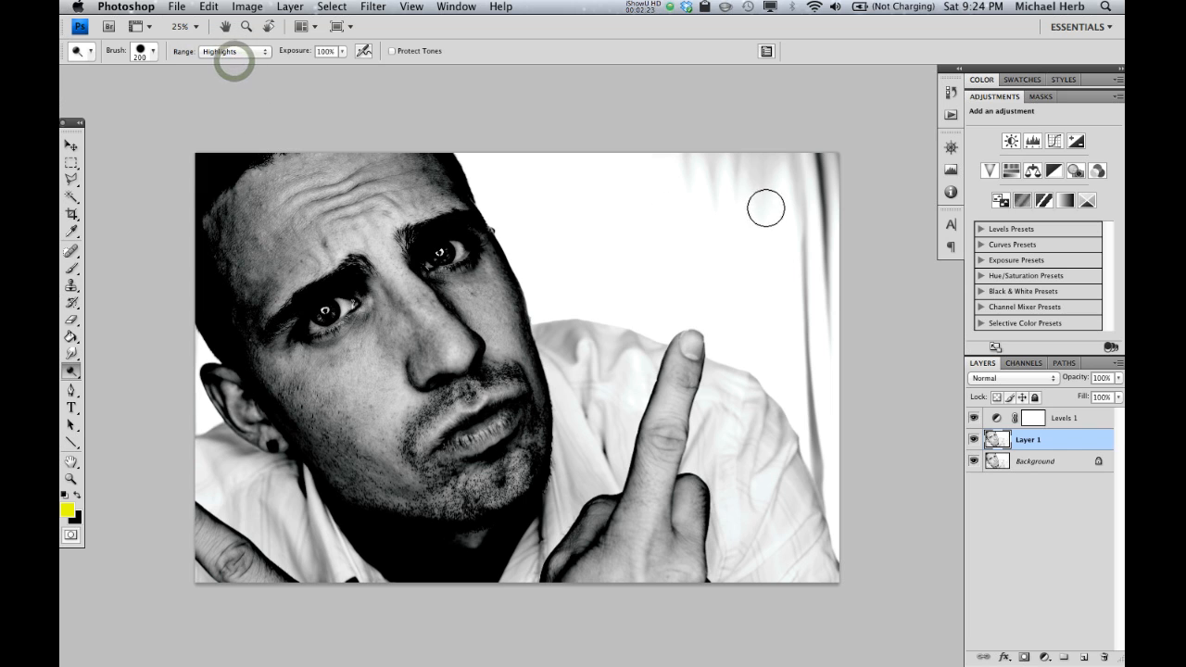
# Dodge the grey curtain streaks out of the white backdrop with 200 px and 60 px brushes, and delete the Levels 1 adjustment layer.
pyautogui.rightClick(715, 196)
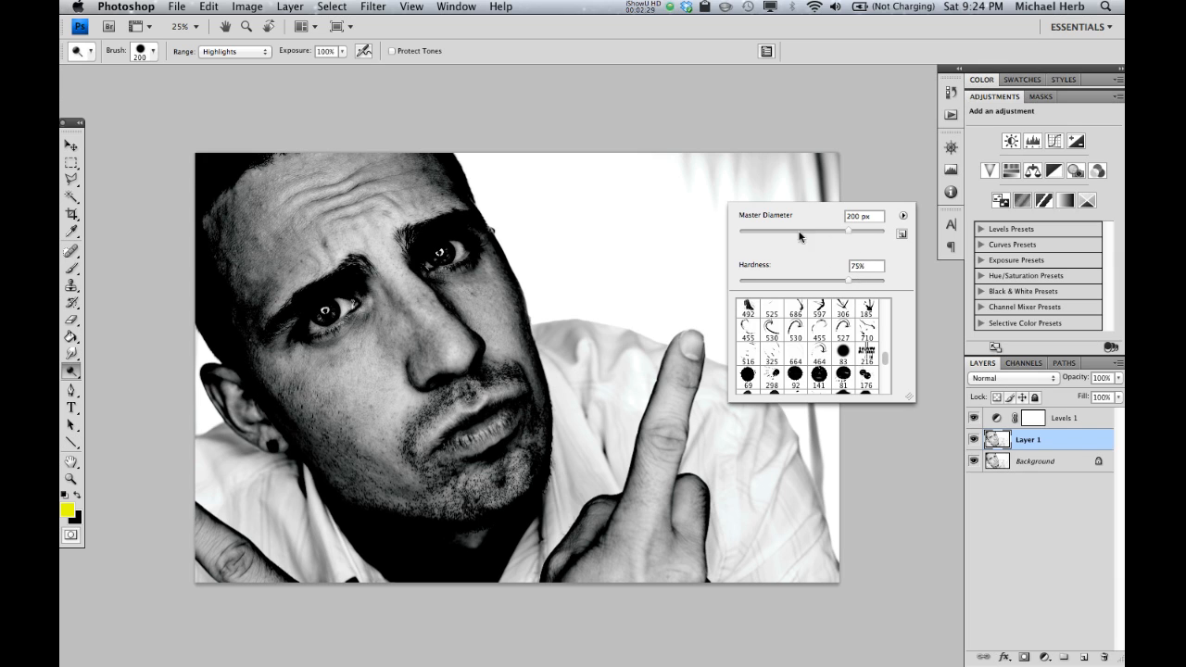
pyautogui.click(875, 142)
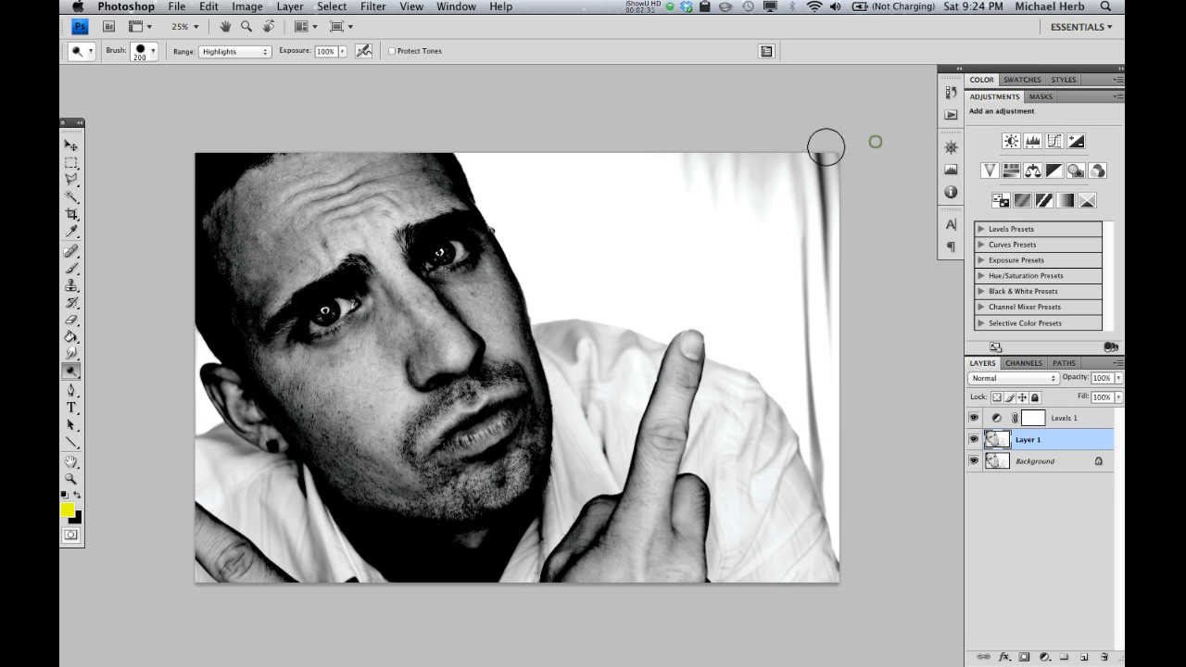
pyautogui.moveTo(697, 156)
pyautogui.mouseDown()
pyautogui.moveTo(741, 214)
pyautogui.moveTo(765, 160)
pyautogui.moveTo(780, 150)
pyautogui.moveTo(827, 163)
pyautogui.moveTo(844, 282)
pyautogui.moveTo(812, 209)
pyautogui.moveTo(810, 273)
pyautogui.moveTo(840, 419)
pyautogui.mouseUp()
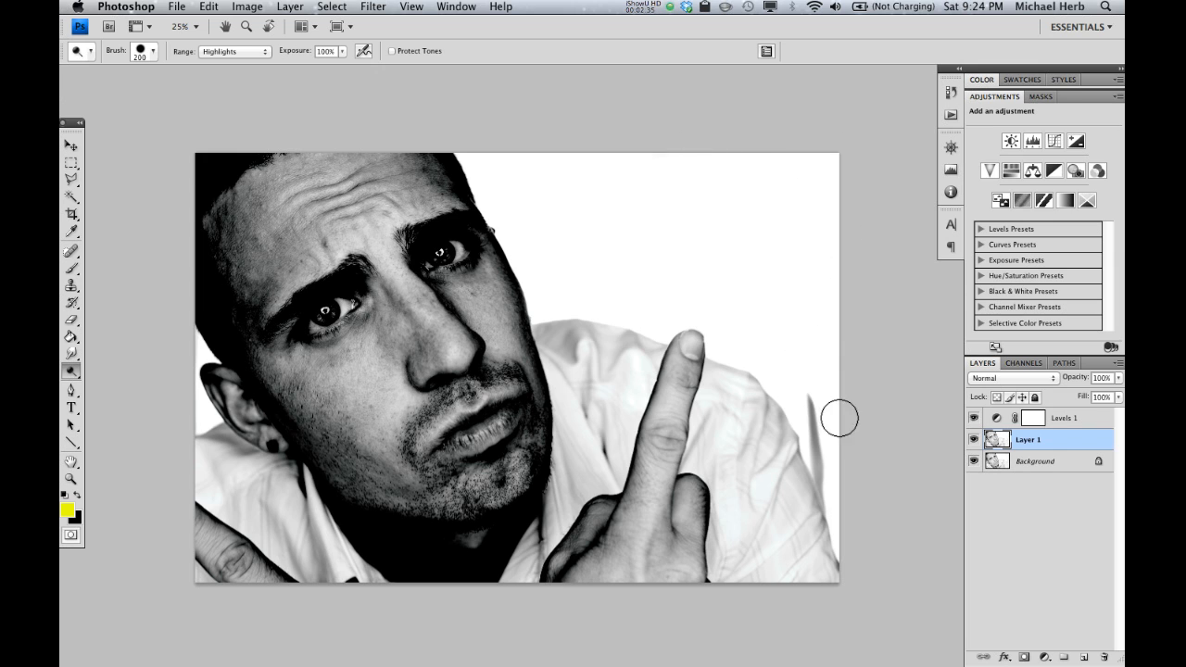
pyautogui.press('[')
pyautogui.press('[')
pyautogui.press('[')
pyautogui.press('[')
pyautogui.moveTo(816, 417)
pyautogui.mouseDown()
pyautogui.moveTo(832, 469)
pyautogui.moveTo(816, 455)
pyautogui.moveTo(818, 470)
pyautogui.mouseUp()
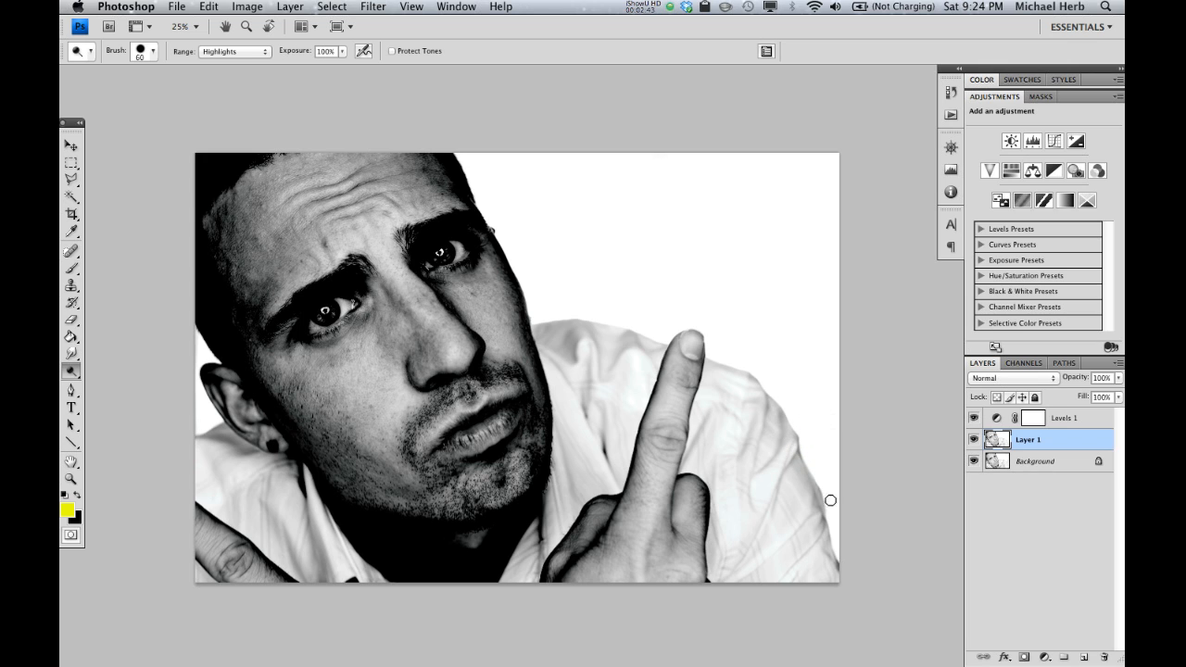
pyautogui.click(846, 554)
pyautogui.click(1074, 419)
pyautogui.press('Delete')
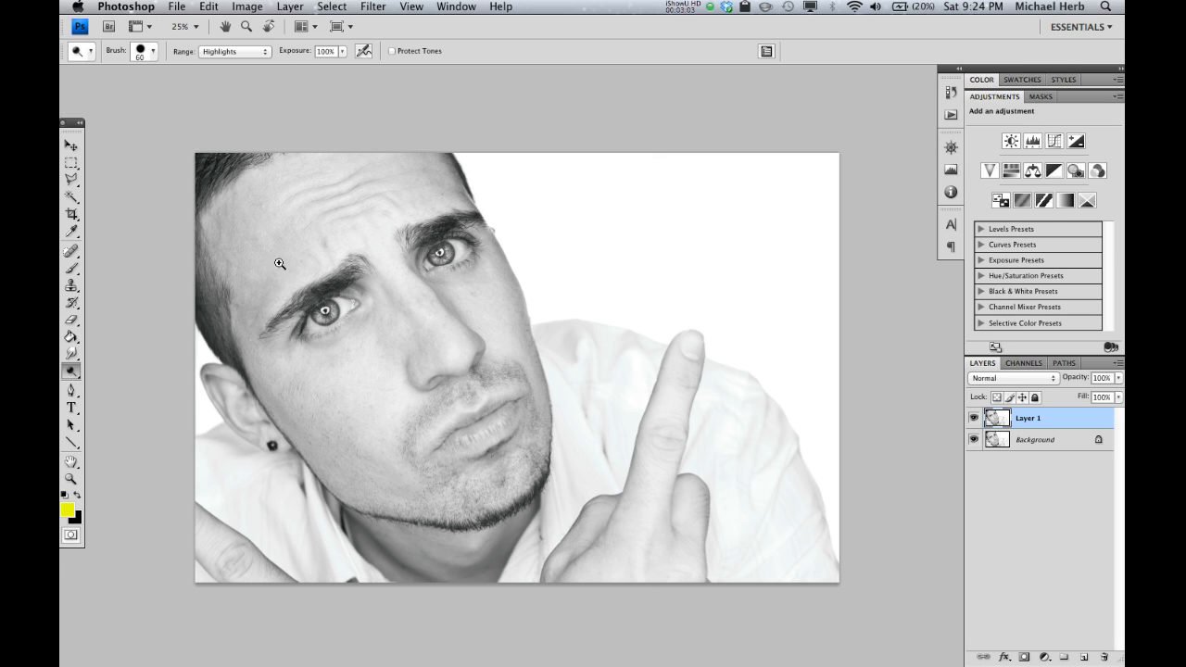
# Above Layer 1, create an Overlay layer named d&b filled with 50% gray, and check it in isolation.
pyautogui.moveTo(424, 394); pyautogui.dragTo(424, 394)
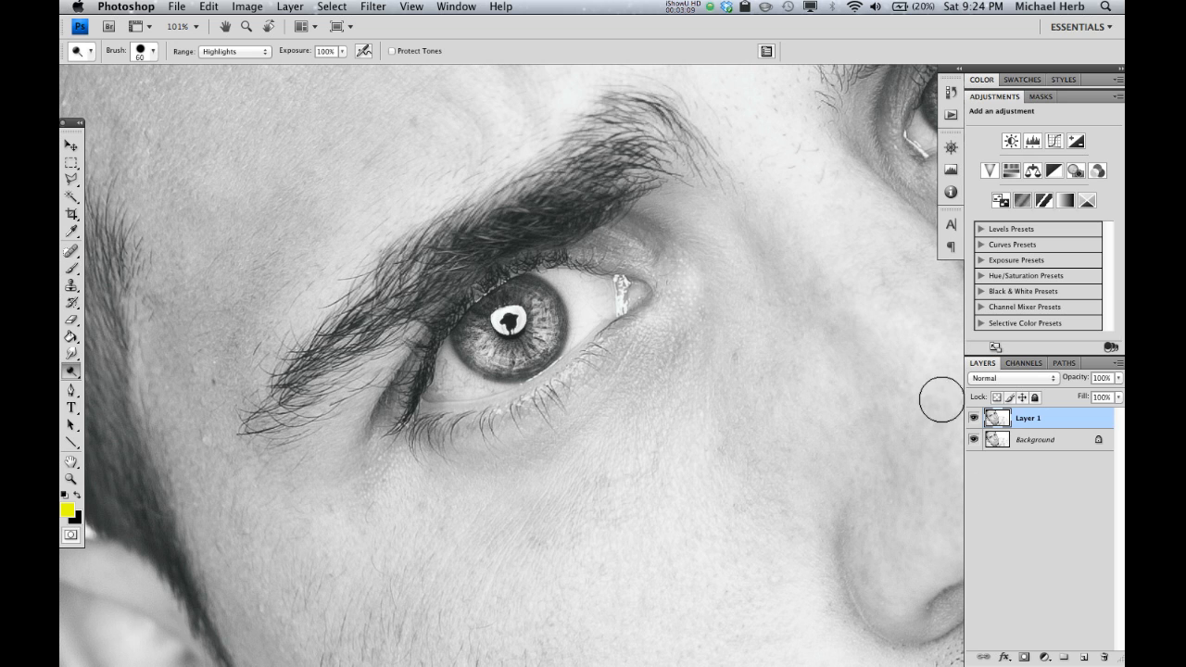
pyautogui.moveTo(624, 377); pyautogui.dragTo(596, 363)
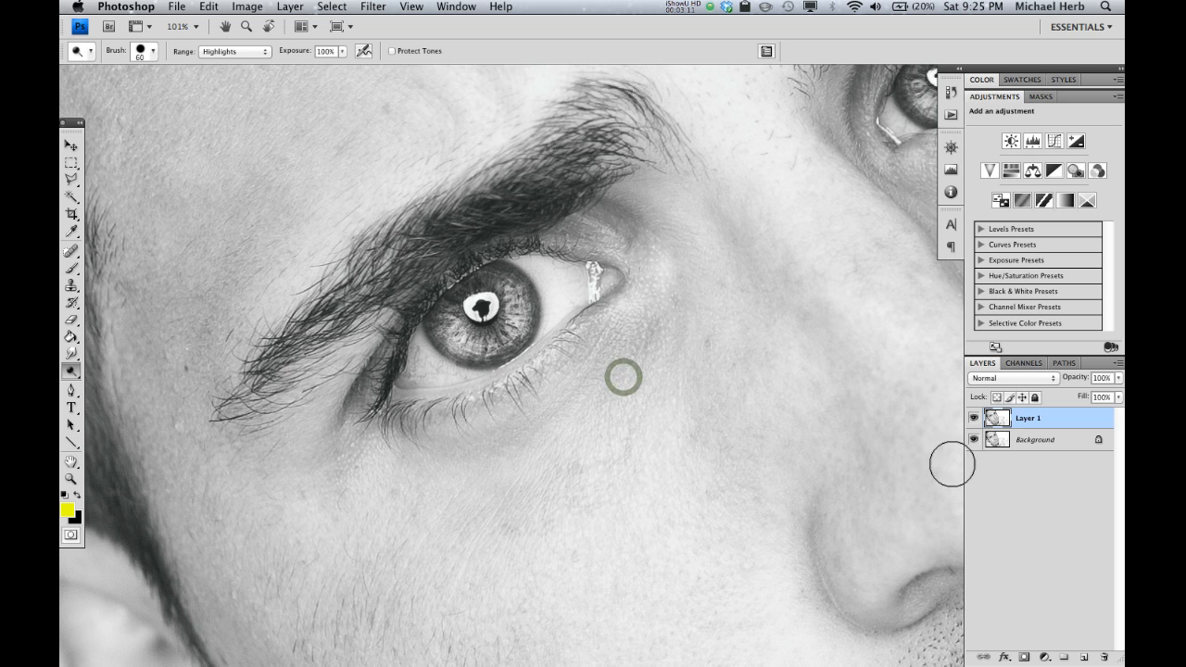
pyautogui.click(991, 418)
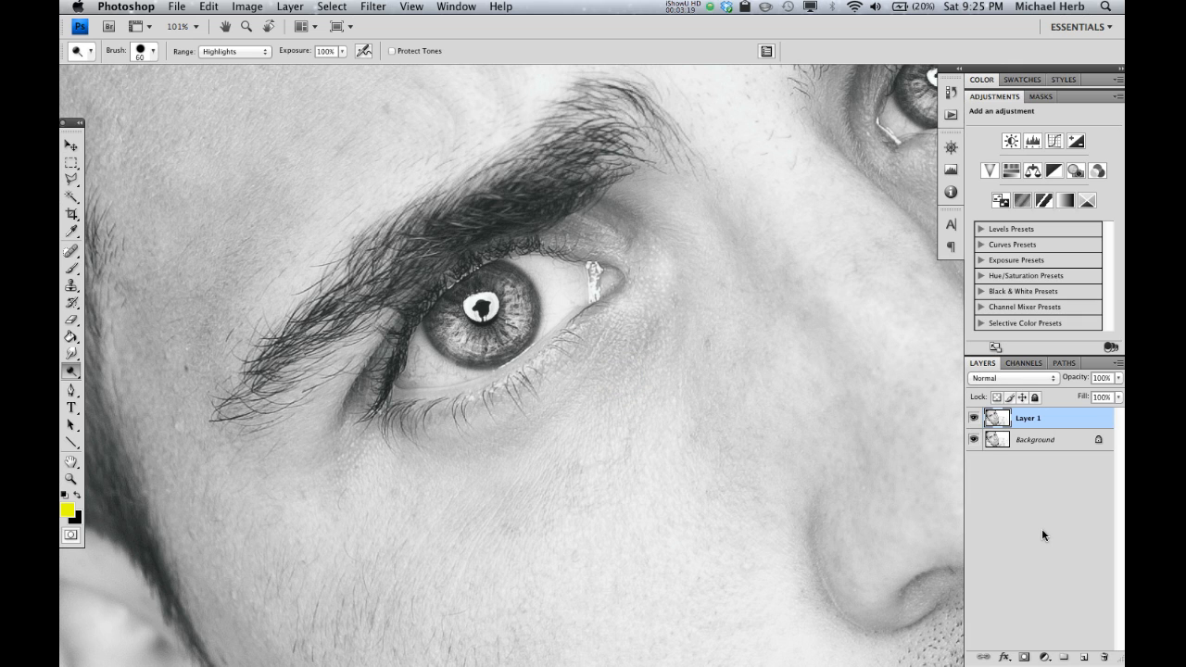
pyautogui.press('super+shift+n')
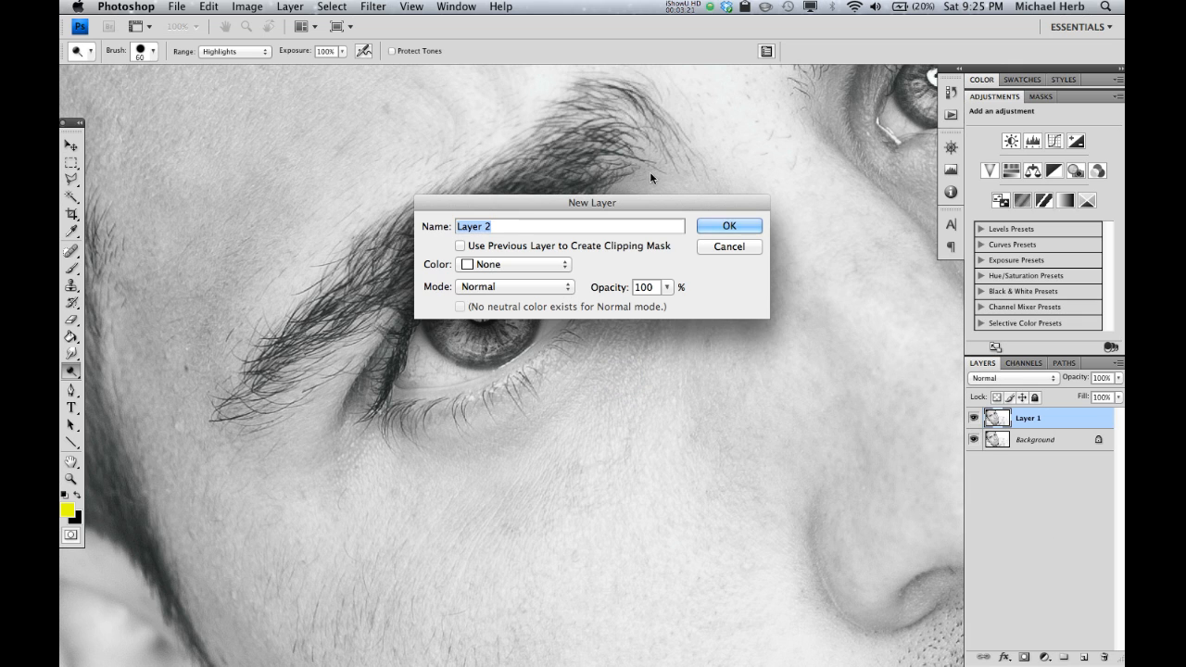
pyautogui.write('d&b')
pyautogui.click(523, 289)
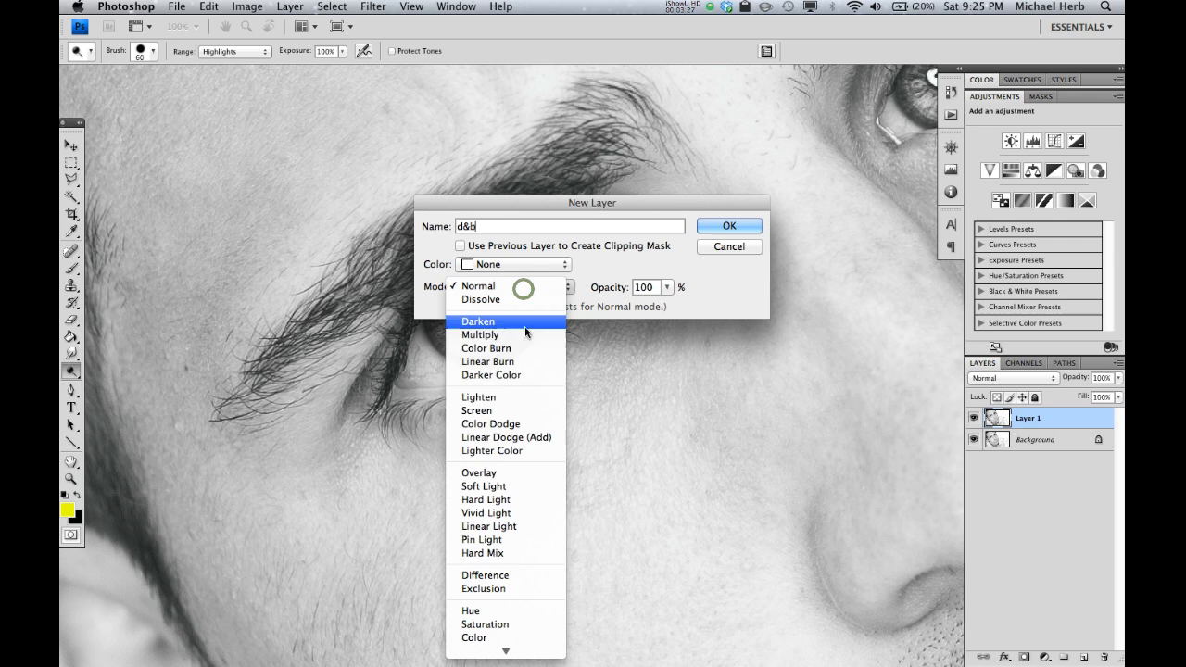
pyautogui.click(541, 476)
pyautogui.click(462, 307)
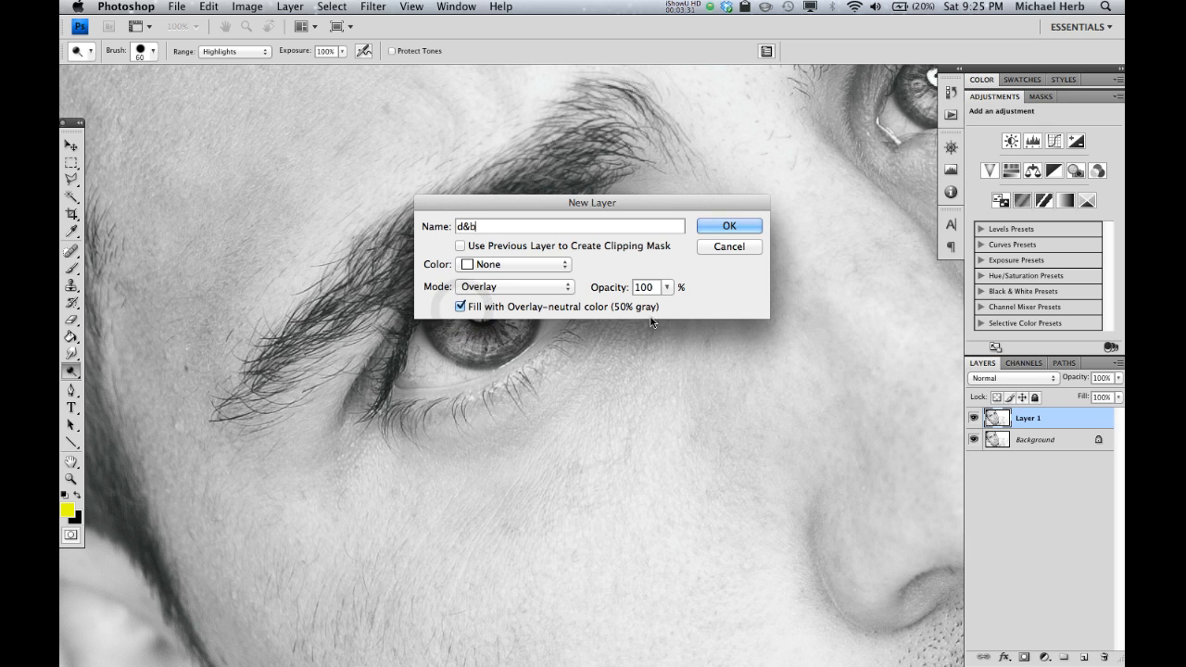
pyautogui.click(729, 227)
pyautogui.keyDown('alt'); pyautogui.click(975, 419); pyautogui.keyUp('alt')
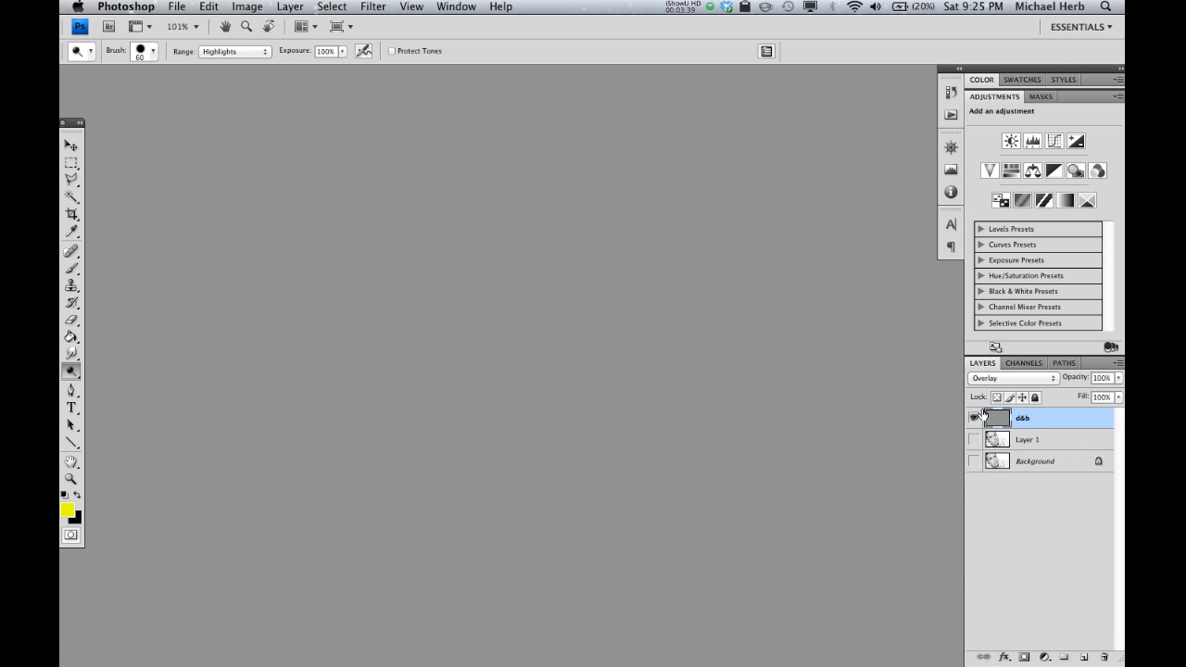
pyautogui.keyDown('alt'); pyautogui.click(978, 417); pyautogui.keyUp('alt')
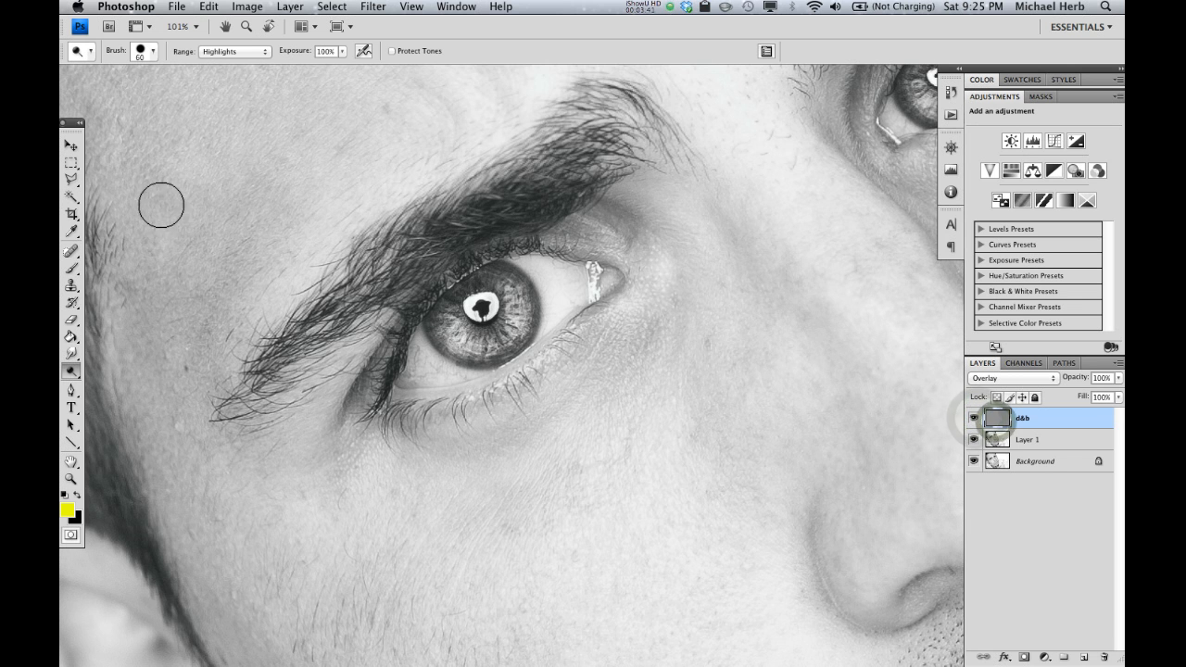
# Reset the colours to black and white and choose a soft 13 px brush at 20% opacity.
pyautogui.press('d')
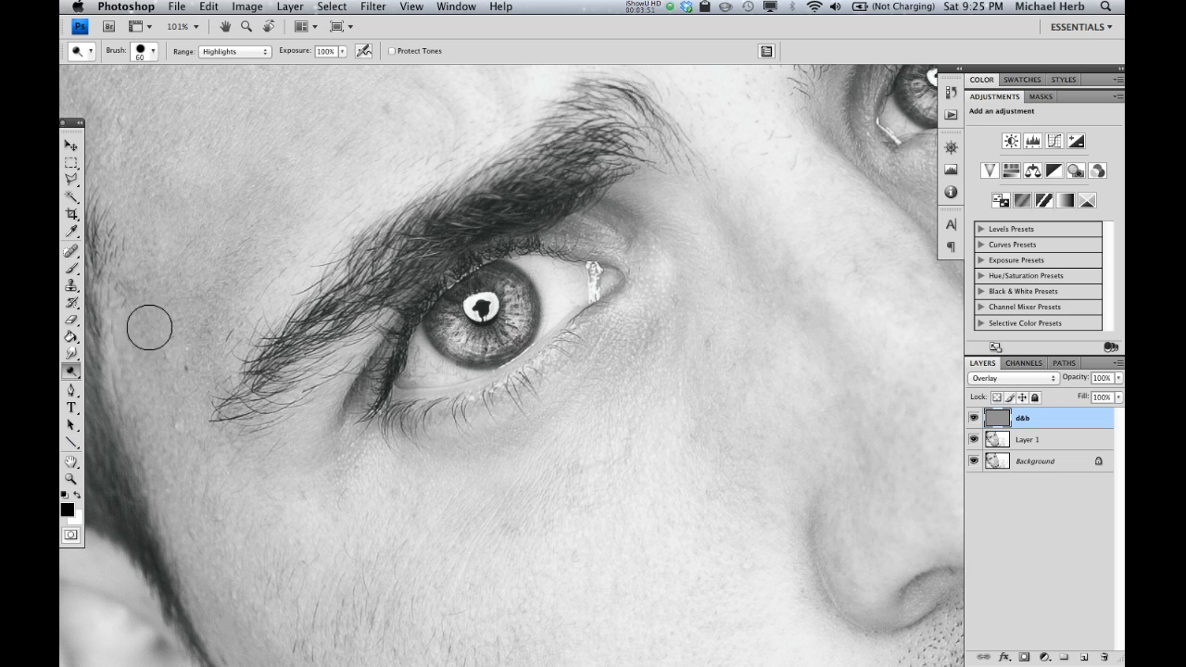
pyautogui.press('b')
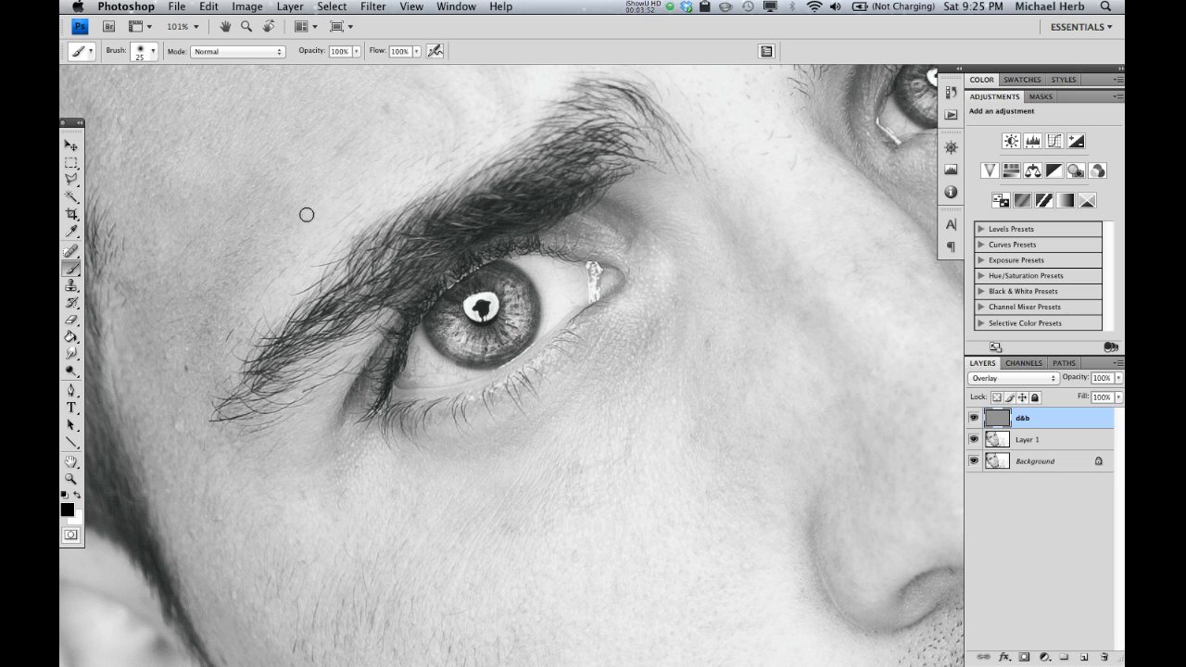
pyautogui.rightClick(439, 331)
pyautogui.scroll(8, 607, 482)
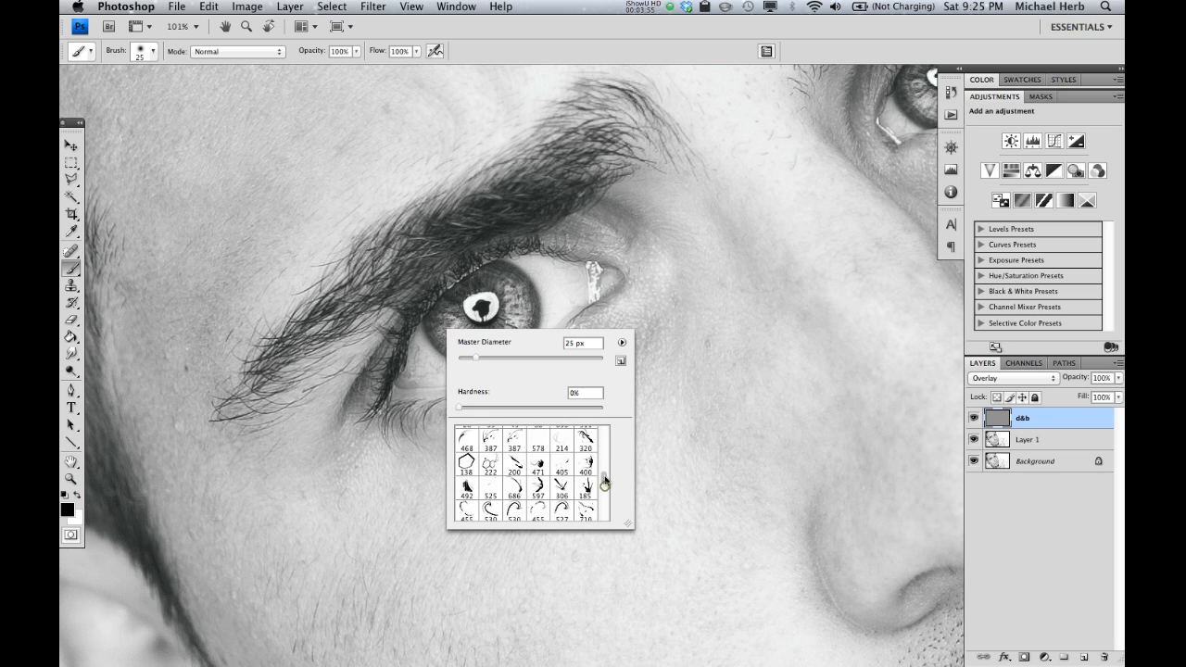
pyautogui.doubleClick(586, 483)
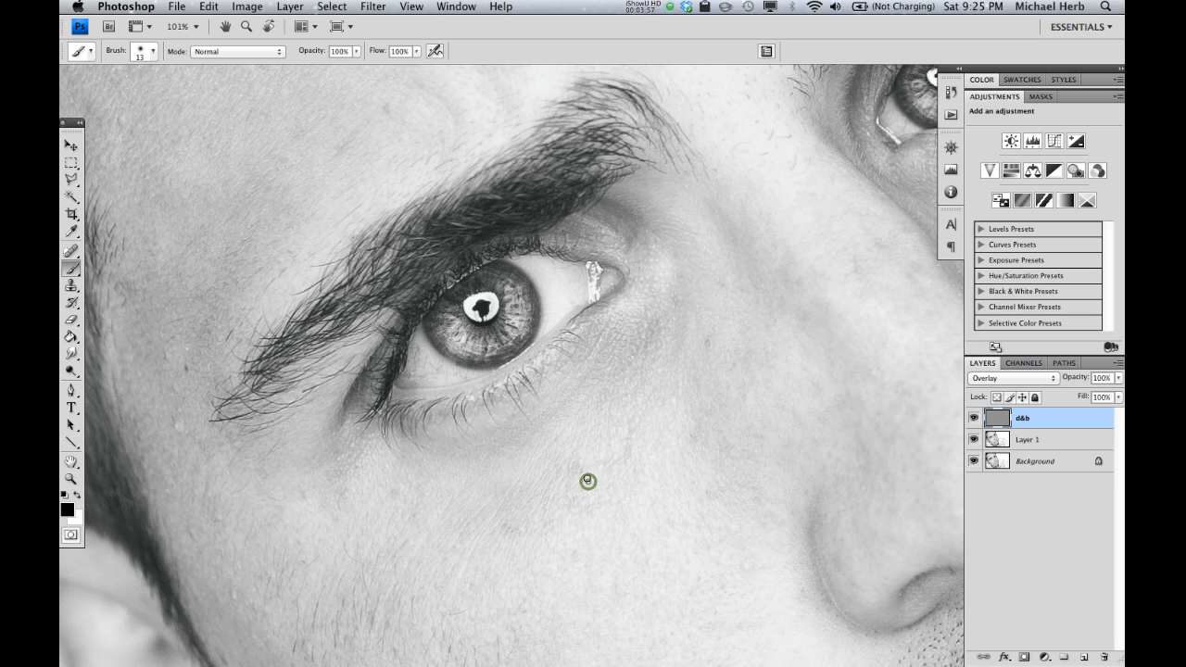
pyautogui.rightClick(476, 348)
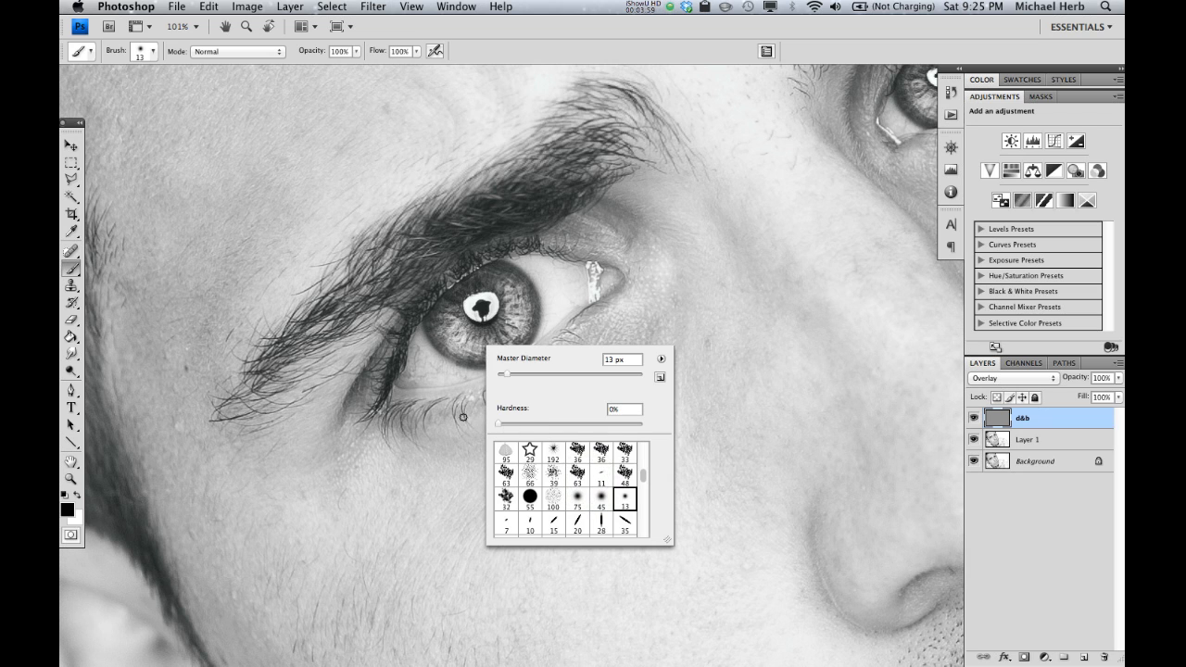
pyautogui.click(557, 57)
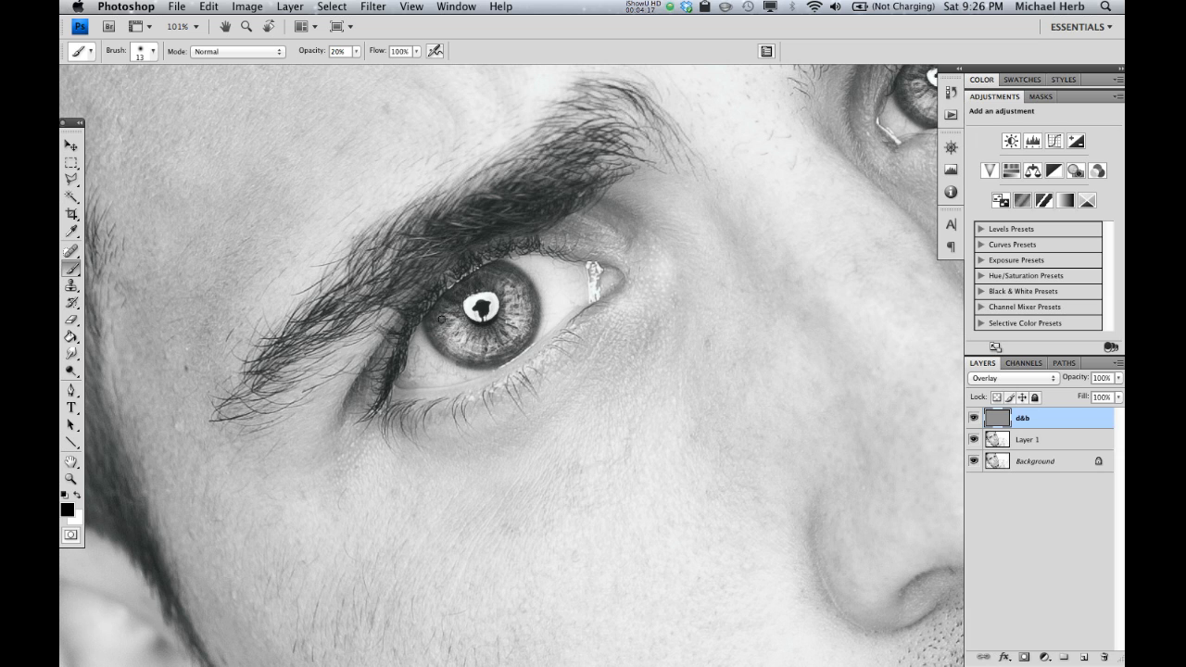
# Burn the outer rim of the iris on both sides with black strokes on the d&b layer, using 7 px and 6 px brushes.
pyautogui.press('[')
pyautogui.press('[')
pyautogui.moveTo(425, 329); pyautogui.dragTo(475, 369)
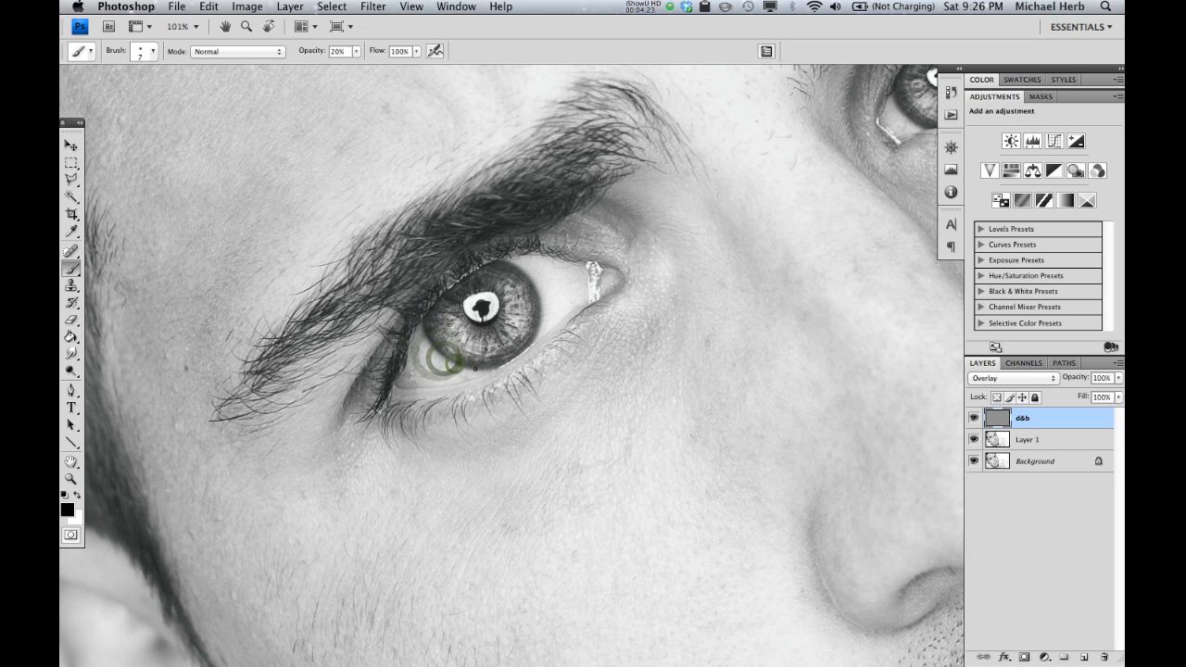
pyautogui.moveTo(505, 263)
pyautogui.mouseDown()
pyautogui.moveTo(537, 291)
pyautogui.moveTo(532, 338)
pyautogui.mouseUp()
pyautogui.press('[')
pyautogui.moveTo(430, 327)
pyautogui.mouseDown()
pyautogui.moveTo(443, 357)
pyautogui.moveTo(473, 372)
pyautogui.mouseUp()
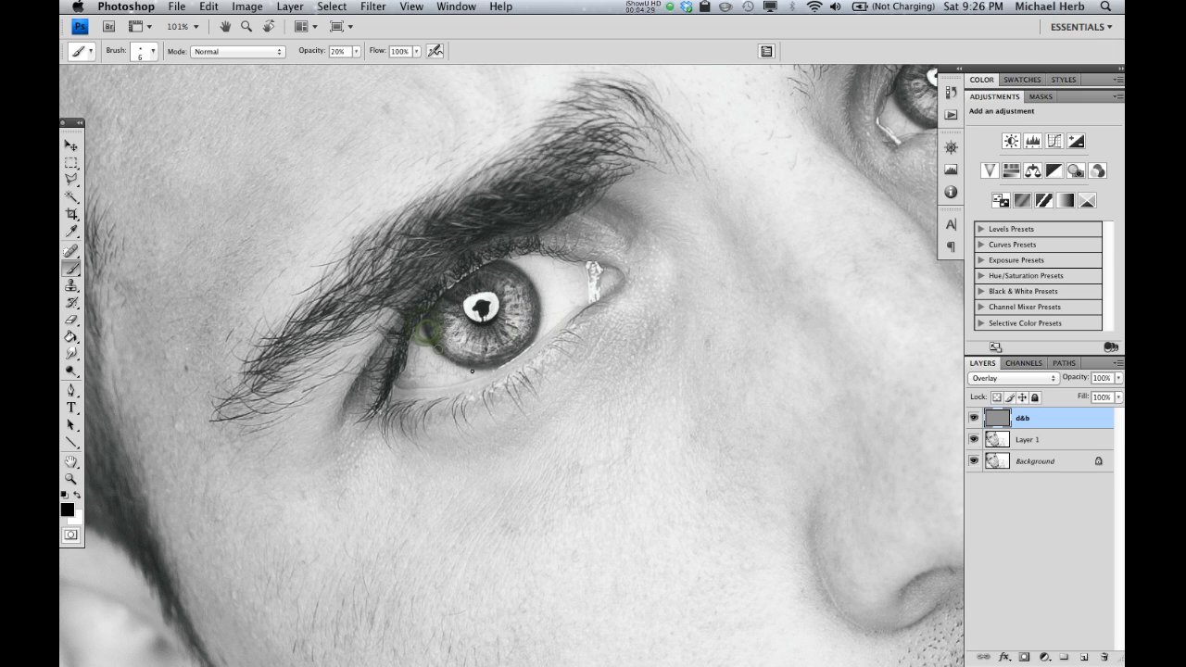
pyautogui.moveTo(503, 264)
pyautogui.mouseDown()
pyautogui.moveTo(534, 290)
pyautogui.moveTo(540, 324)
pyautogui.mouseUp()
# Darken the inner iris around the pupil with black strokes from a 10 px brush.
pyautogui.press('[')
pyautogui.press(']')
pyautogui.press(']')
pyautogui.press(']')
pyautogui.press(']')
pyautogui.press(']')
pyautogui.moveTo(460, 314); pyautogui.dragTo(452, 316)
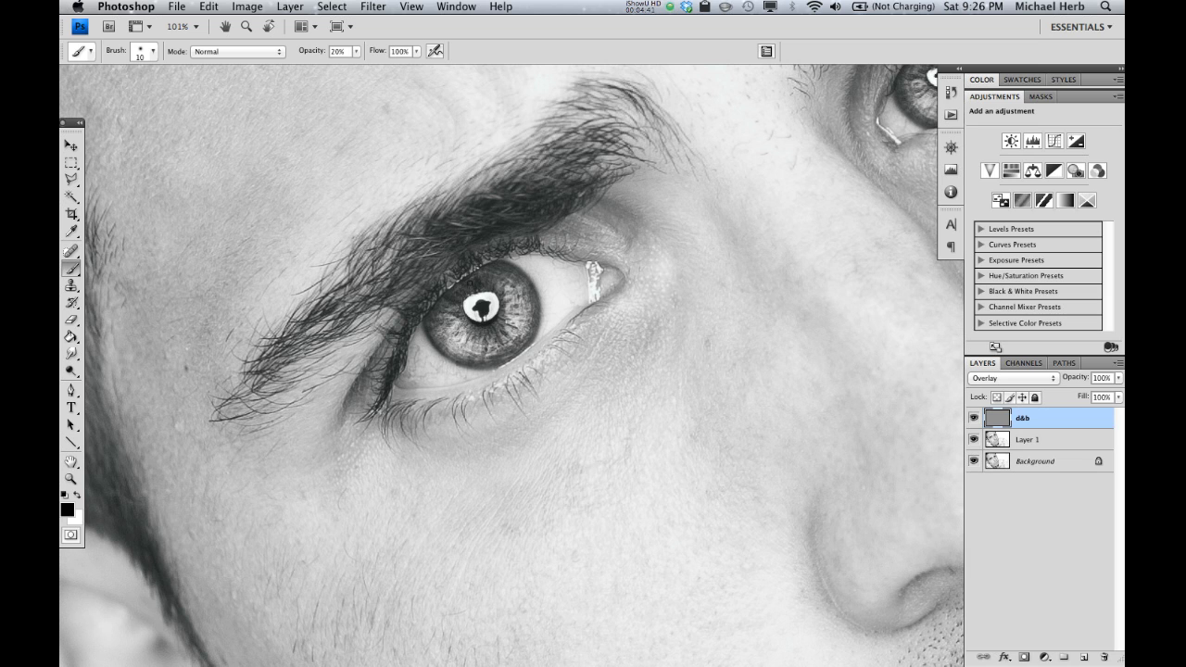
pyautogui.moveTo(460, 314)
pyautogui.mouseDown()
pyautogui.moveTo(425, 339)
pyautogui.moveTo(488, 349)
pyautogui.moveTo(500, 333)
pyautogui.mouseUp()
# Darken a small spot beside the pupil with a finer brush and shade the iris more broadly with a 20 px black brush.
pyautogui.press('[')
pyautogui.press('[')
pyautogui.press('[')
pyautogui.click(512, 324)
pyautogui.press(']')
pyautogui.press(']')
pyautogui.press(']')
pyautogui.press(']')
pyautogui.moveTo(518, 276)
pyautogui.mouseDown()
pyautogui.moveTo(532, 315)
pyautogui.moveTo(496, 272)
pyautogui.moveTo(495, 356)
pyautogui.moveTo(442, 346)
pyautogui.mouseUp()
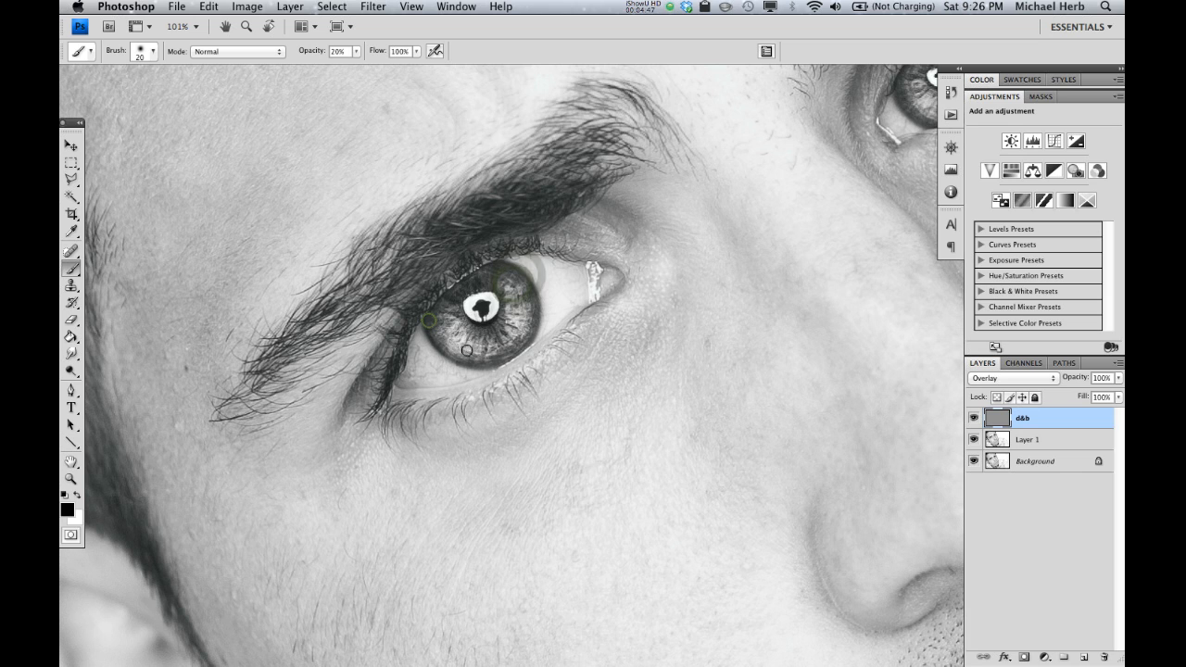
# Lighten the middle of the iris with white strokes from a 15 px brush.
pyautogui.click(79, 497)
pyautogui.press('[')
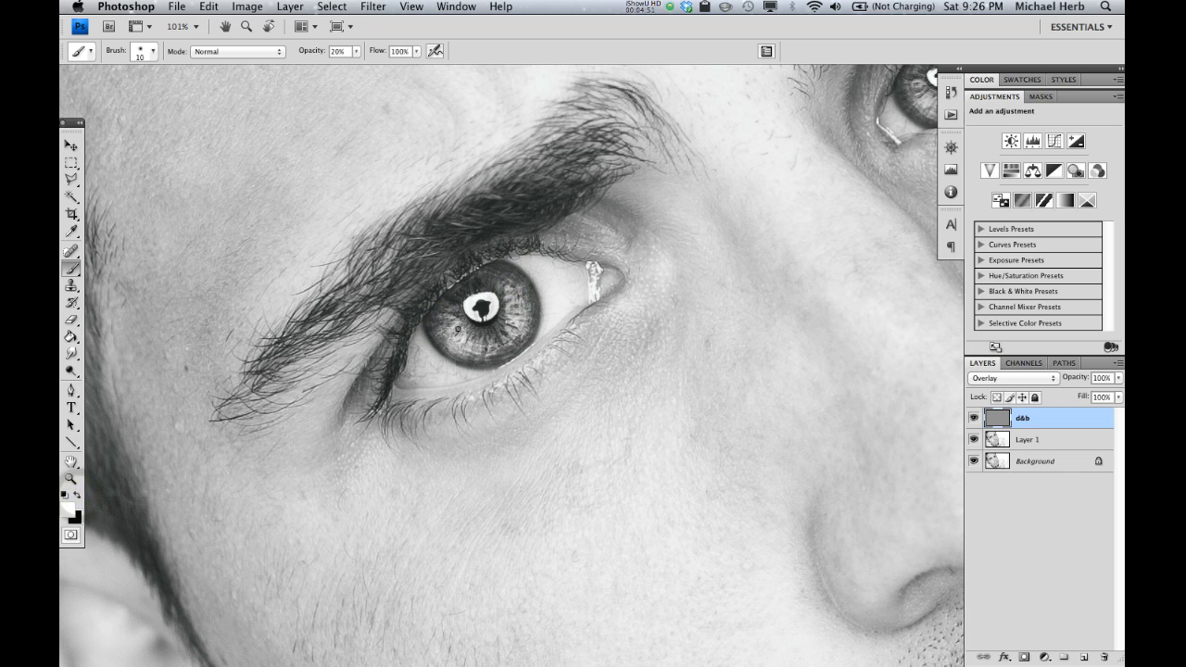
pyautogui.press(']')
pyautogui.moveTo(443, 329)
pyautogui.mouseDown()
pyautogui.moveTo(468, 352)
pyautogui.moveTo(464, 333)
pyautogui.moveTo(491, 347)
pyautogui.moveTo(515, 304)
pyautogui.mouseUp()
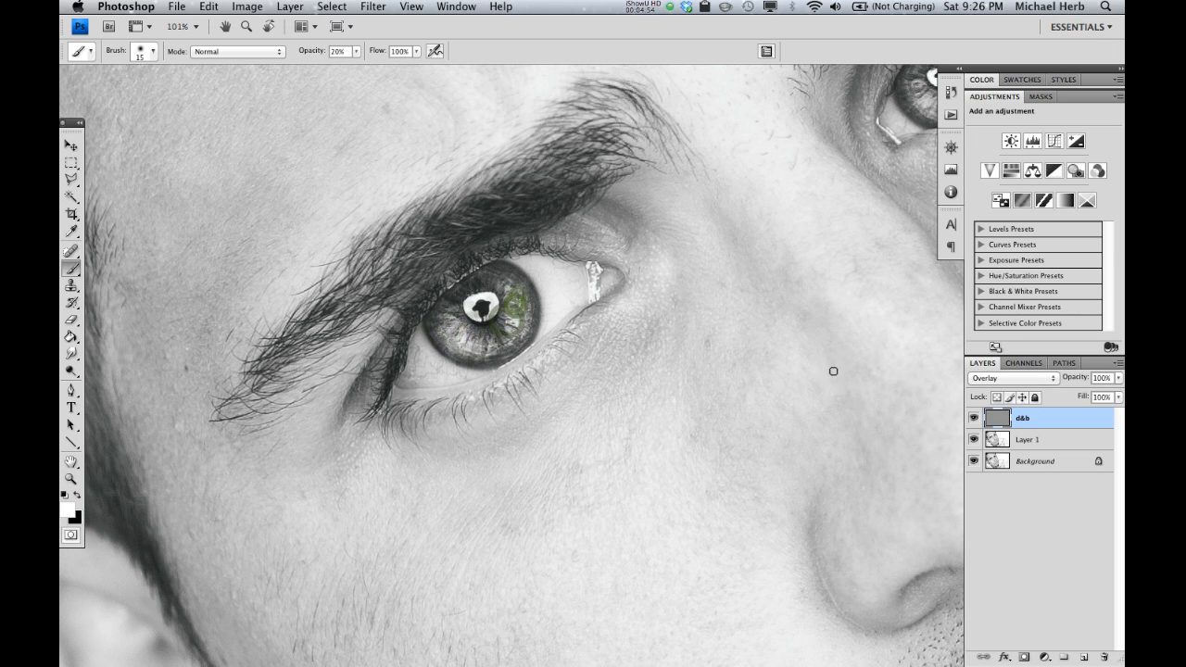
# Compare the eye with and without the d&b layer, and examine the painted strokes on that layer alone.
pyautogui.click(975, 423)
pyautogui.click(975, 422)
pyautogui.click(975, 420)
pyautogui.click(975, 420)
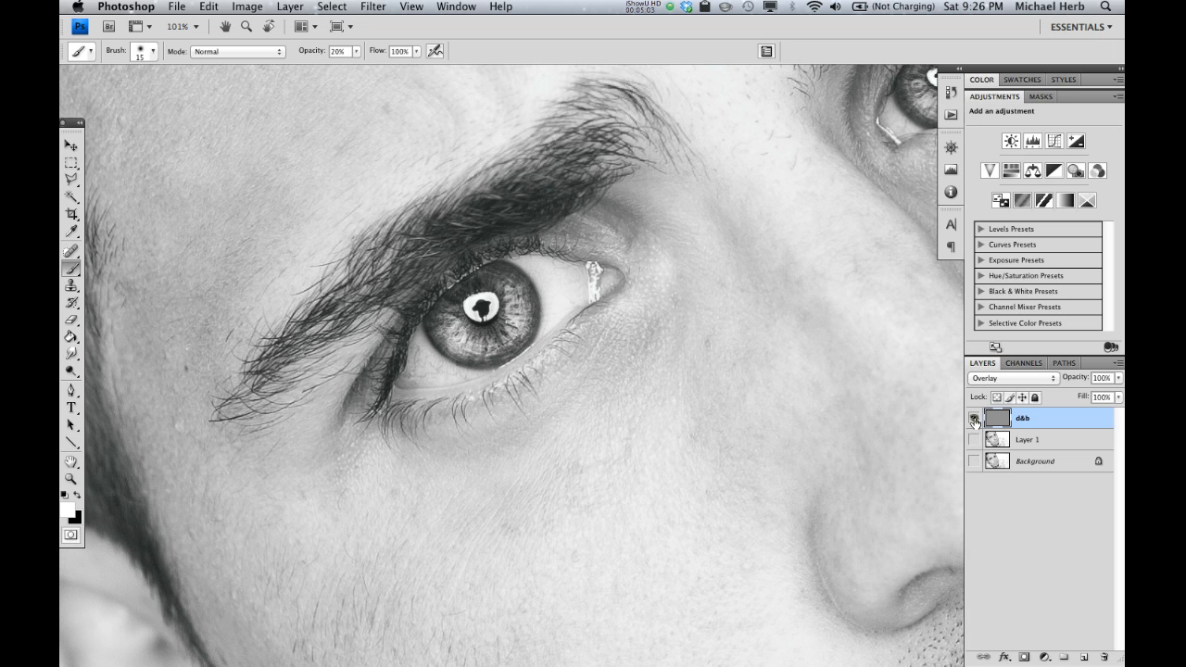
pyautogui.keyDown('alt'); pyautogui.click(974, 421); pyautogui.keyUp('alt')
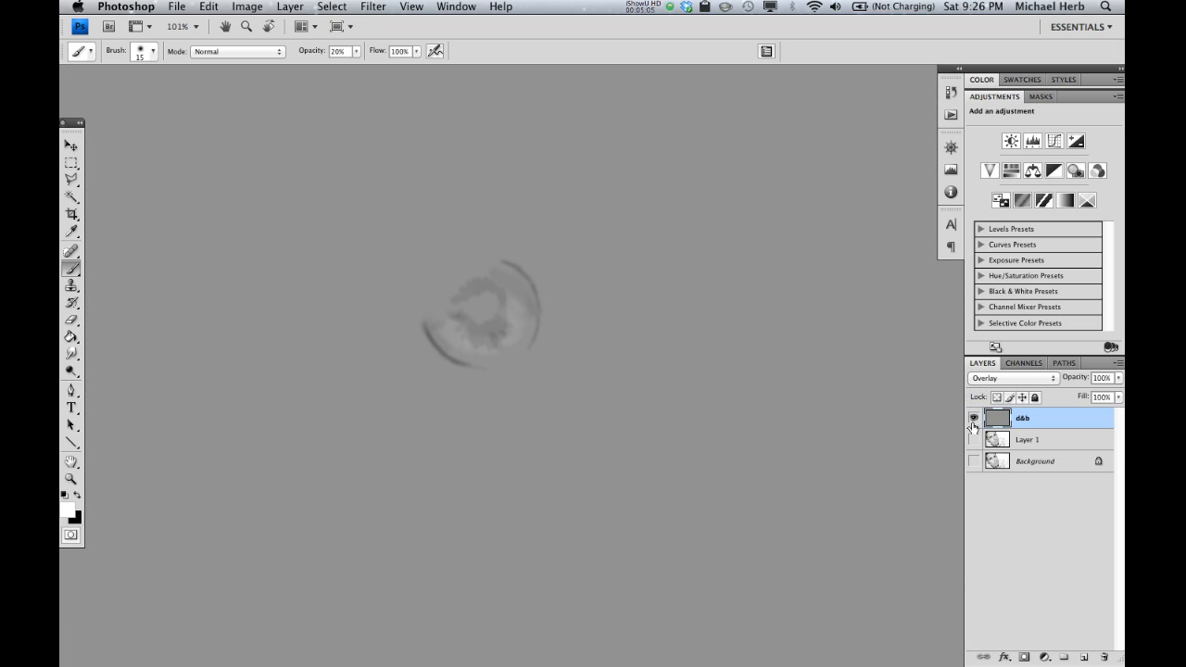
pyautogui.keyDown('alt'); pyautogui.click(974, 422); pyautogui.keyUp('alt')
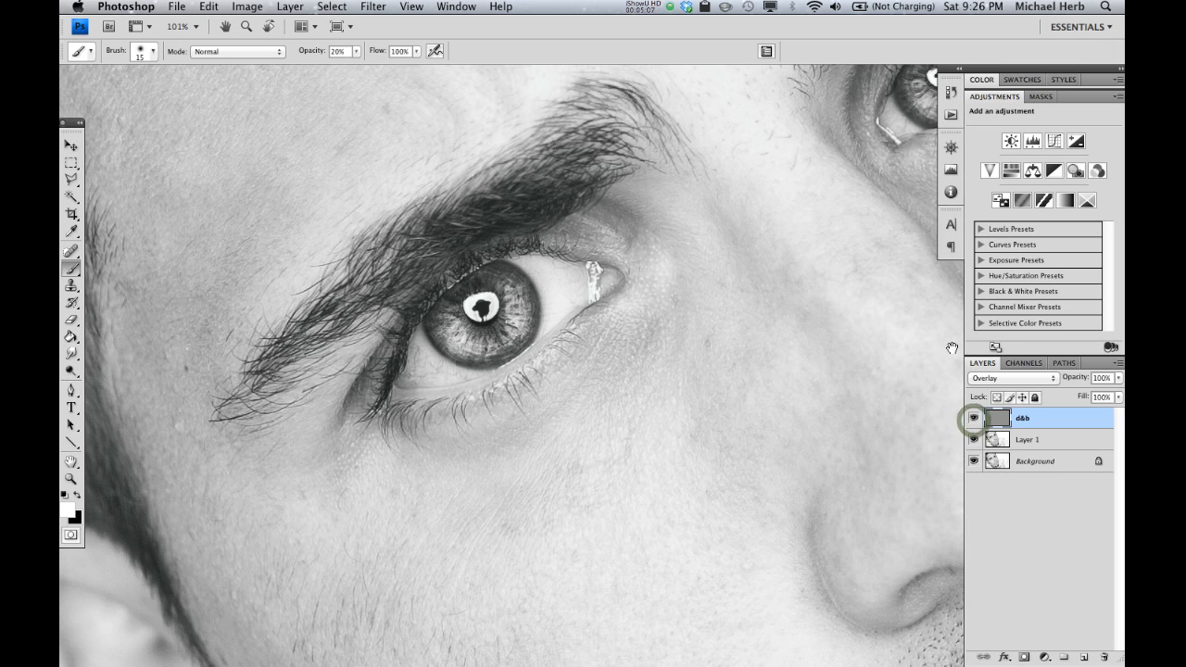
# Darken the outer rim of the other eye's iris with black strokes from an 8 px brush.
pyautogui.hscroll(-5, 847, 265)
pyautogui.press('x')
pyautogui.moveTo(506, 280); pyautogui.dragTo(526, 311)
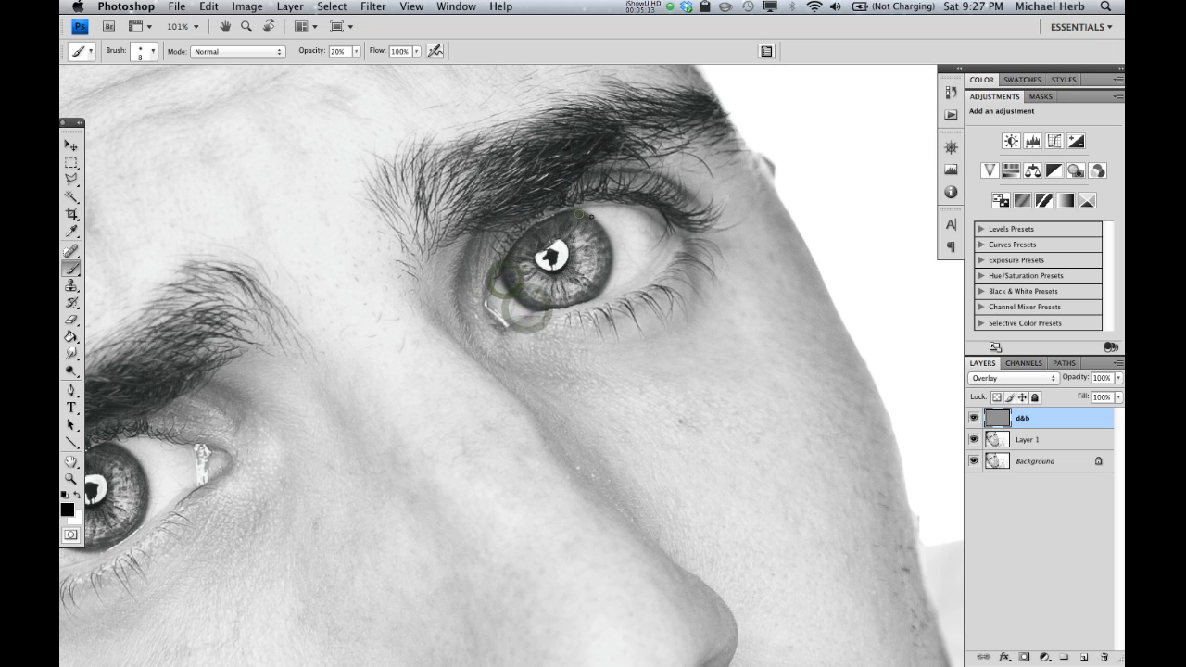
pyautogui.moveTo(593, 220)
pyautogui.mouseDown()
pyautogui.moveTo(611, 252)
pyautogui.moveTo(609, 285)
pyautogui.moveTo(622, 274)
pyautogui.moveTo(592, 284)
pyautogui.mouseUp()
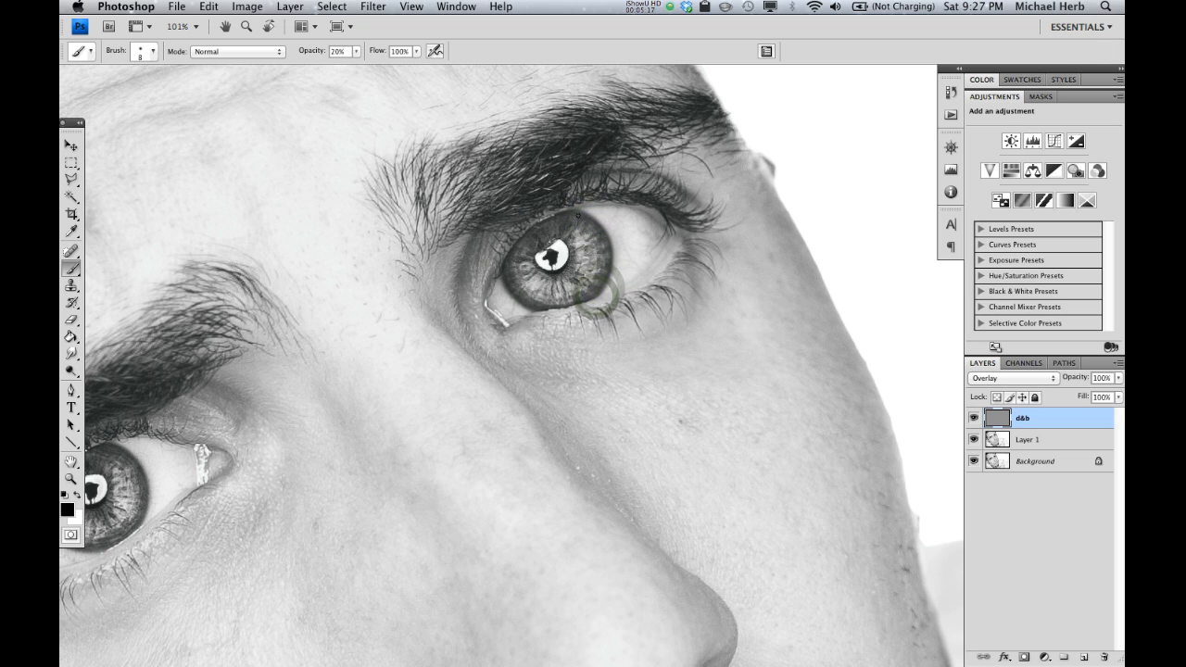
pyautogui.moveTo(585, 213); pyautogui.dragTo(600, 229)
# Shade that iris more broadly with a 20 px brush and touch up the area around its pupil with a 15 px brush.
pyautogui.press(']')
pyautogui.press(']')
pyautogui.press(']')
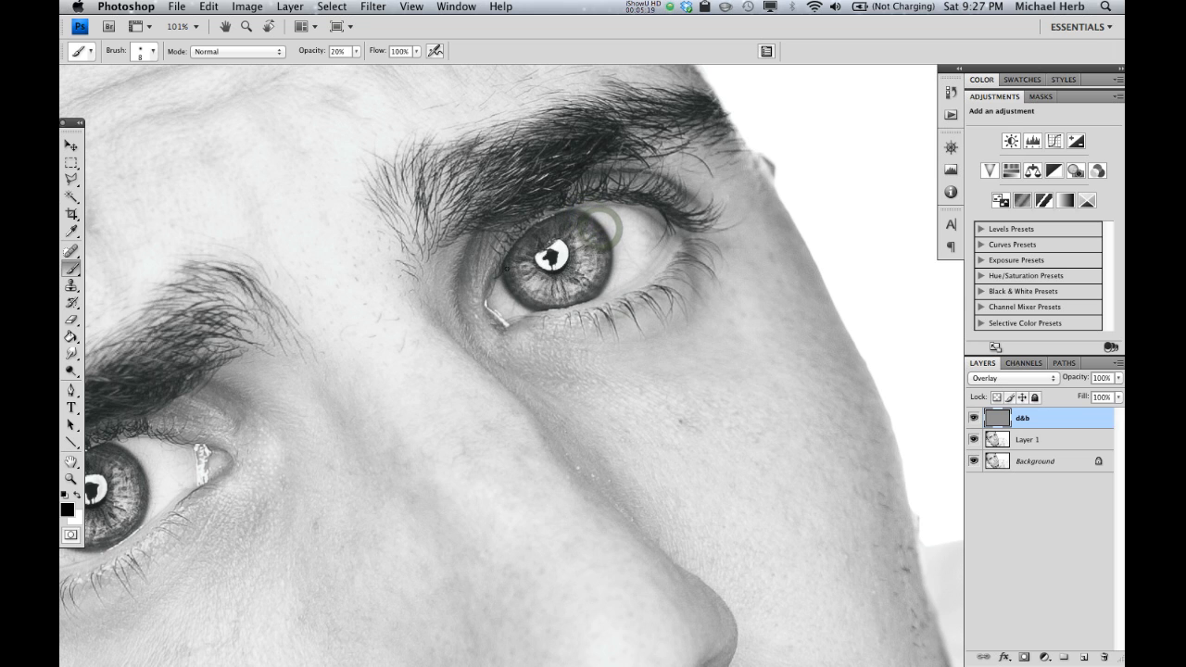
pyautogui.moveTo(509, 295); pyautogui.dragTo(527, 270)
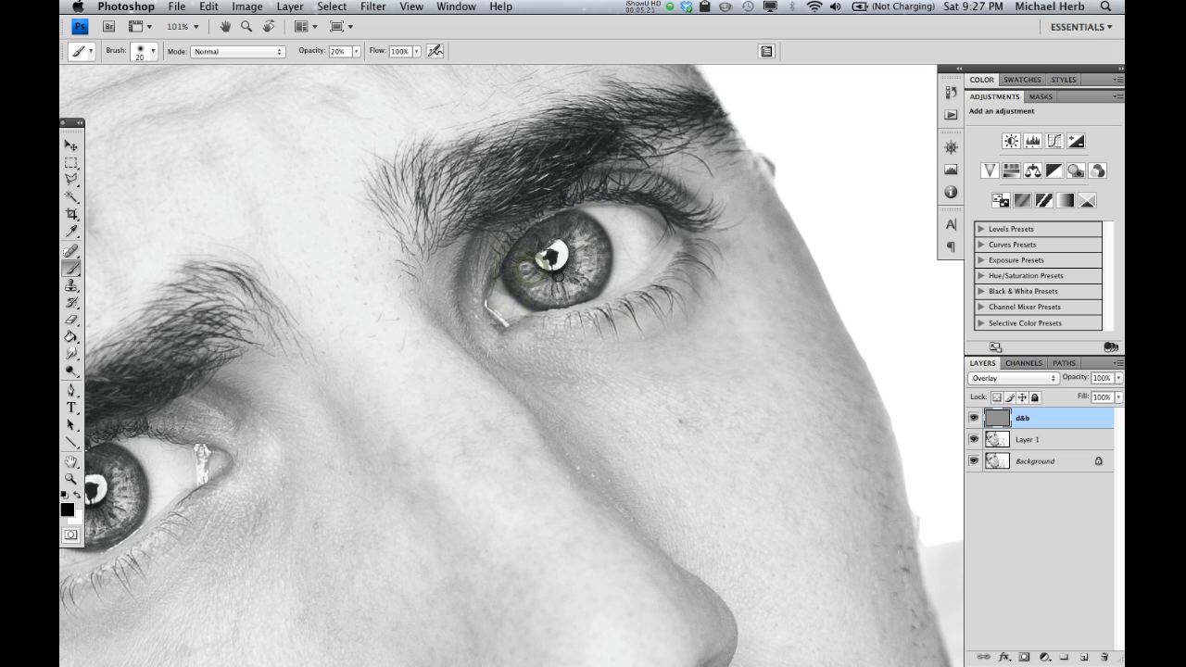
pyautogui.moveTo(571, 265)
pyautogui.mouseDown()
pyautogui.moveTo(560, 231)
pyautogui.moveTo(542, 249)
pyautogui.moveTo(531, 238)
pyautogui.moveTo(519, 258)
pyautogui.moveTo(552, 283)
pyautogui.mouseUp()
pyautogui.press(']')
pyautogui.click(564, 273)
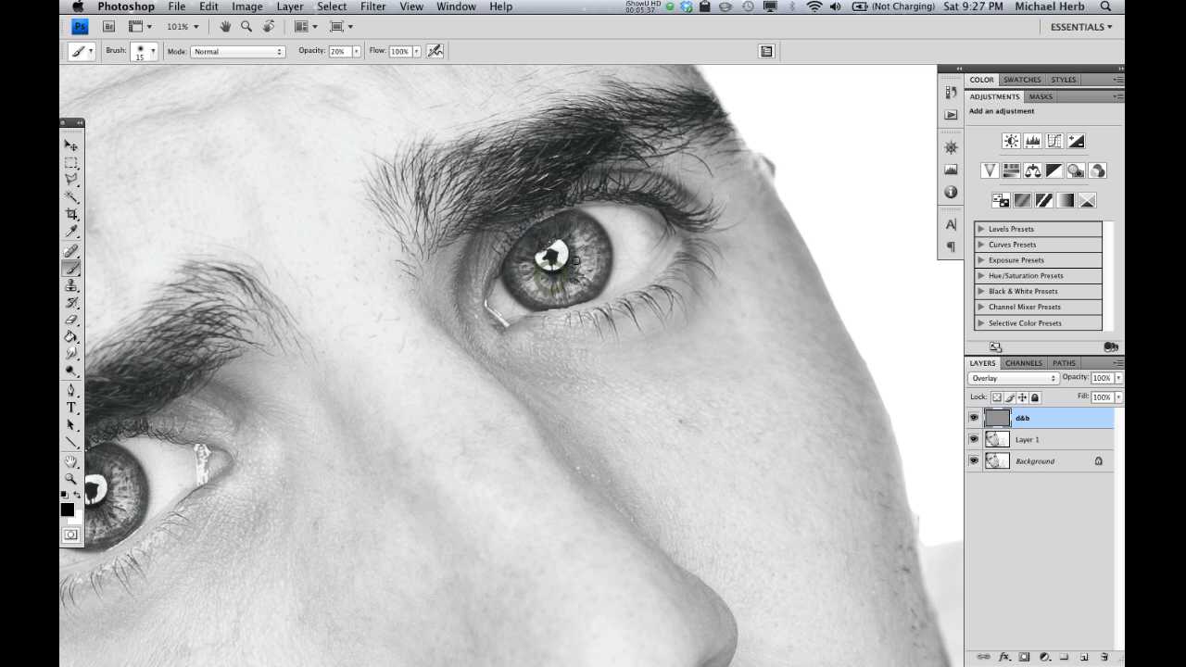
pyautogui.click(510, 263)
# On Layer 1, clone out the dark stray hair on the cheek beside the ear with a 7 px Clone Stamp brush.
pyautogui.press('super+0')
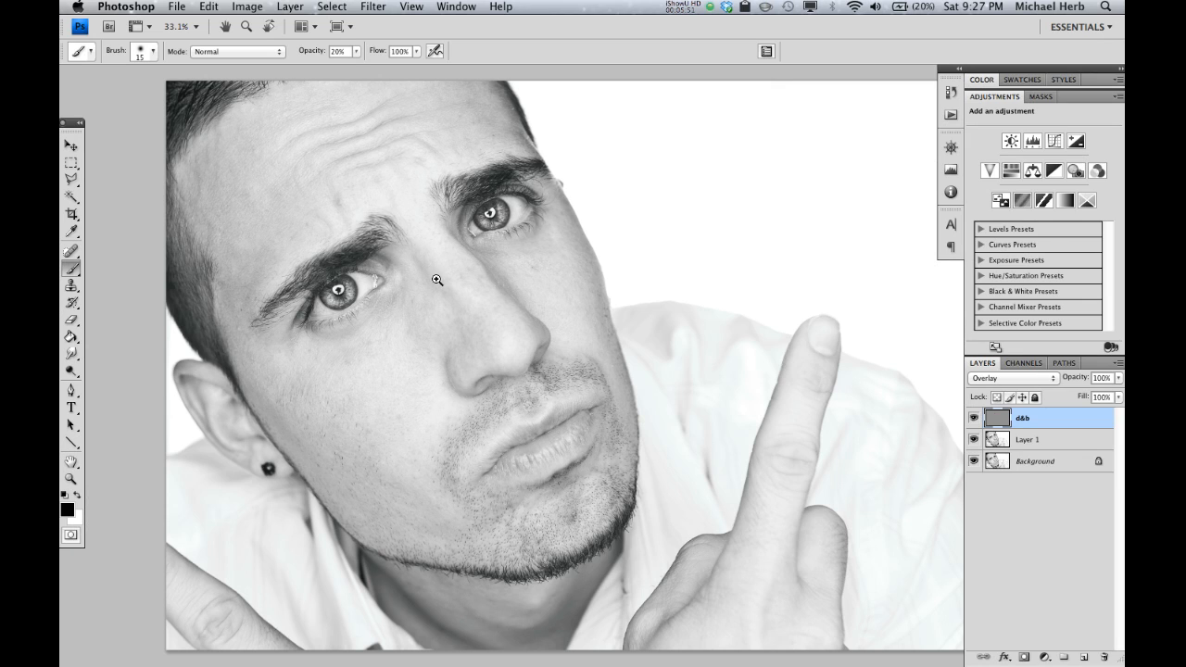
pyautogui.click(255, 354)
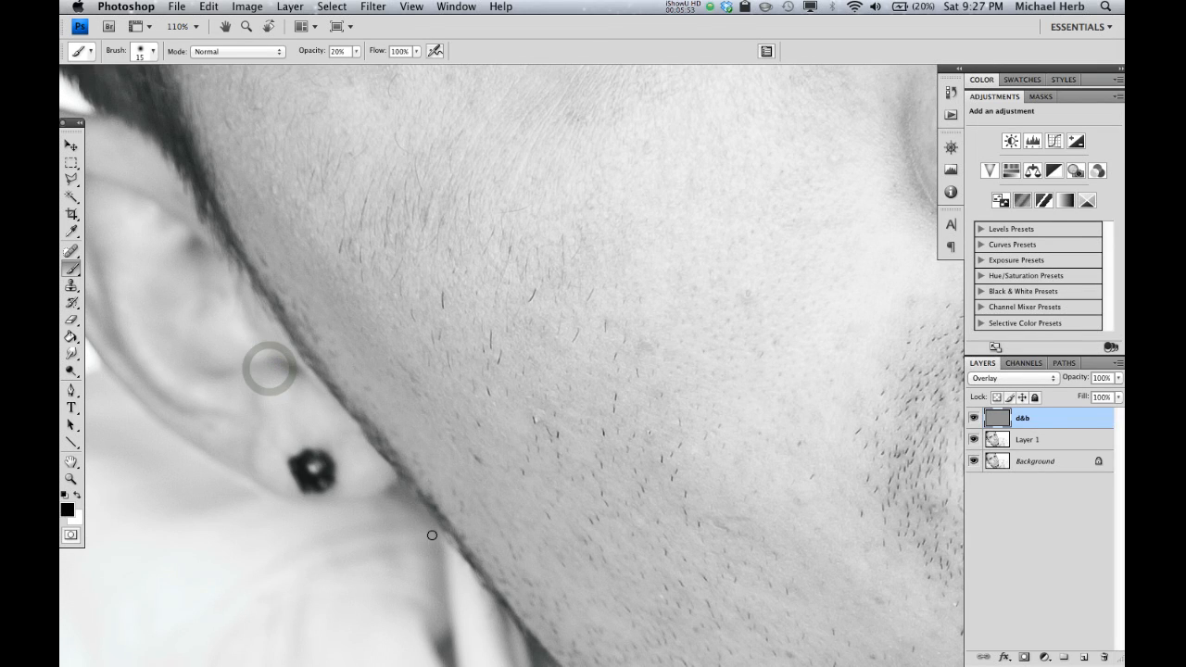
pyautogui.press('s')
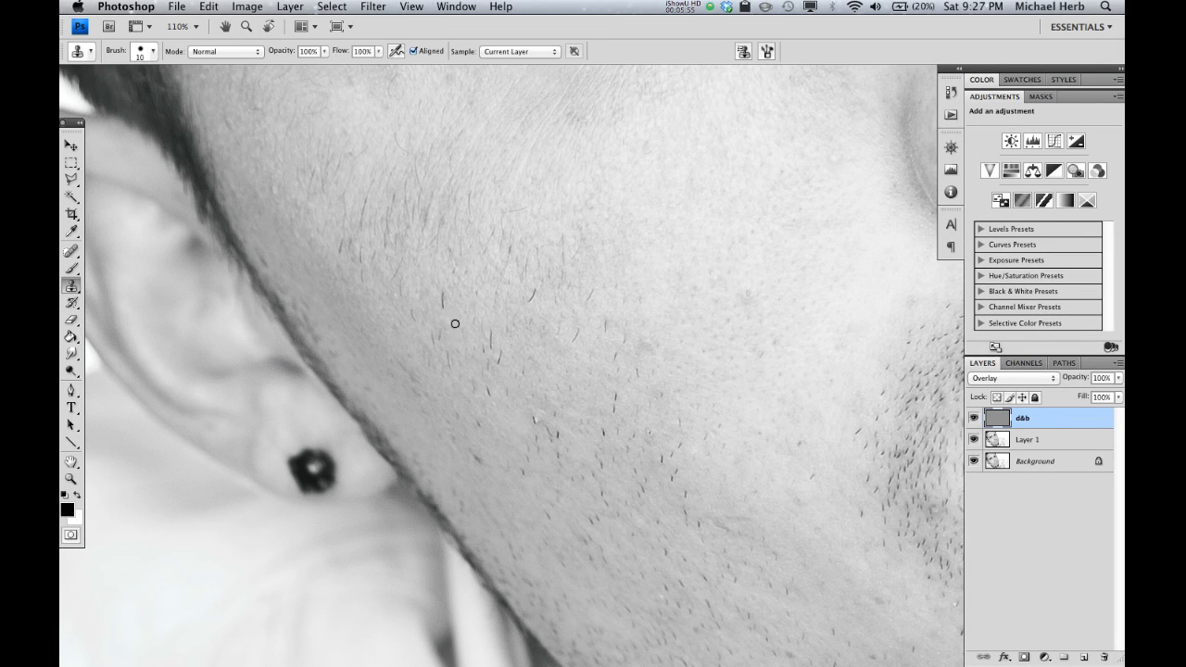
pyautogui.click(70, 288)
pyautogui.keyDown('alt'); pyautogui.click(446, 296); pyautogui.keyUp('alt')
pyautogui.click(998, 439)
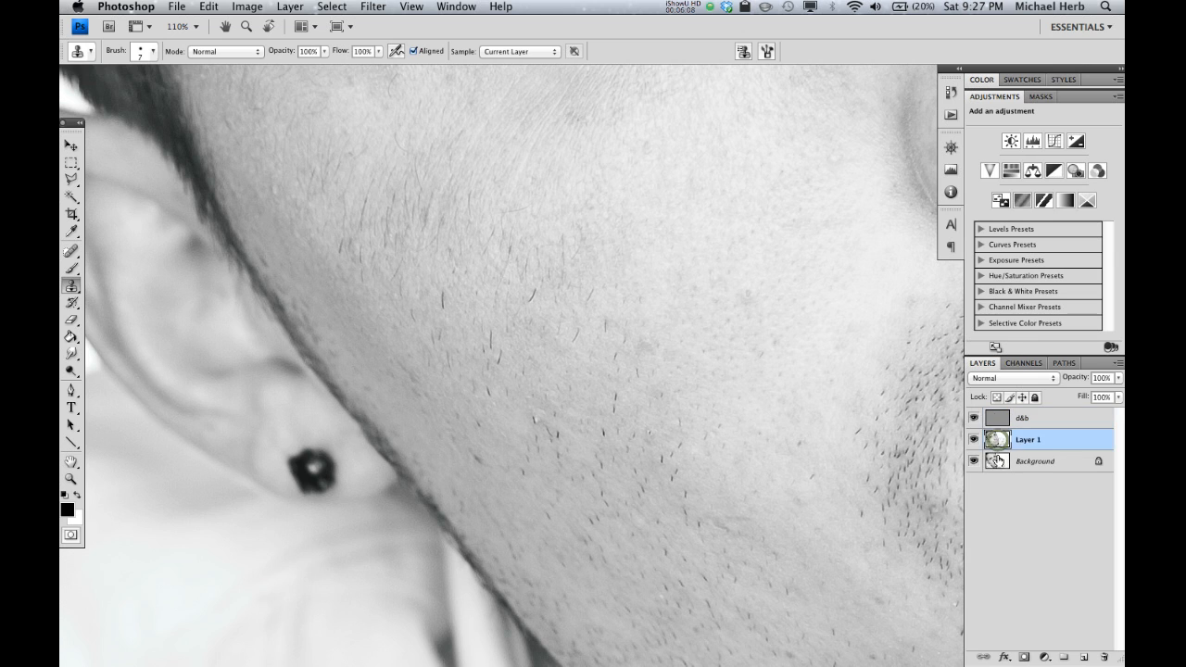
pyautogui.keyDown('alt'); pyautogui.click(449, 295); pyautogui.keyUp('alt')
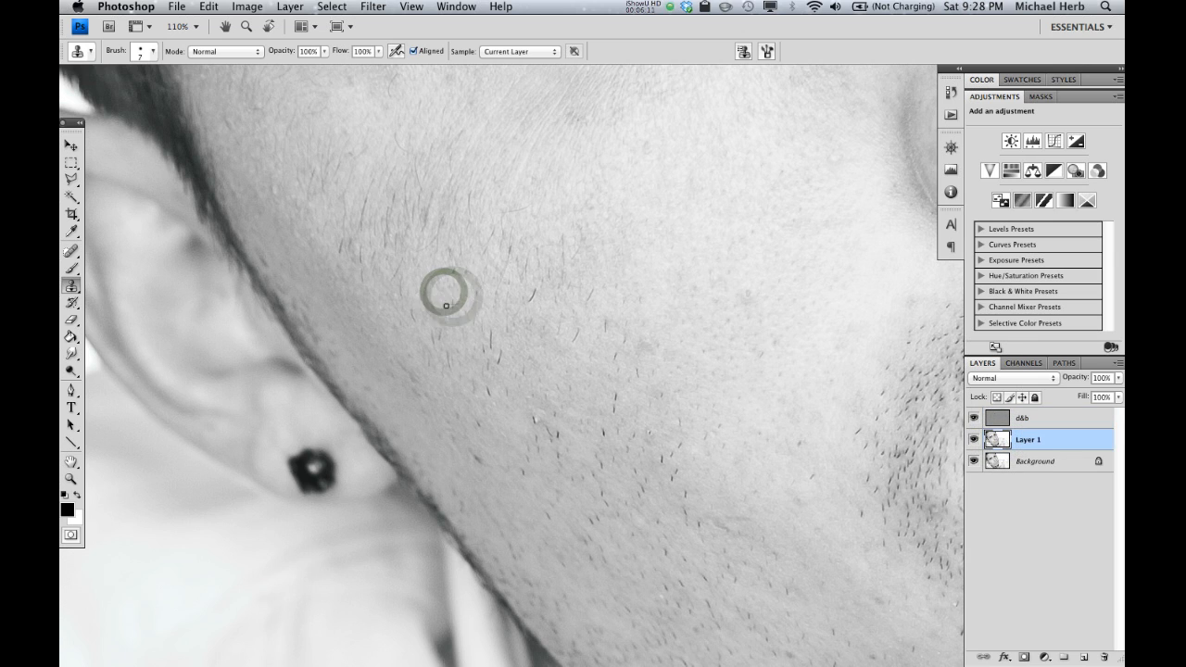
# Clone clean skin over the curved hairs in the middle of the cheek and the long upright pair just below them.
pyautogui.click(540, 295)
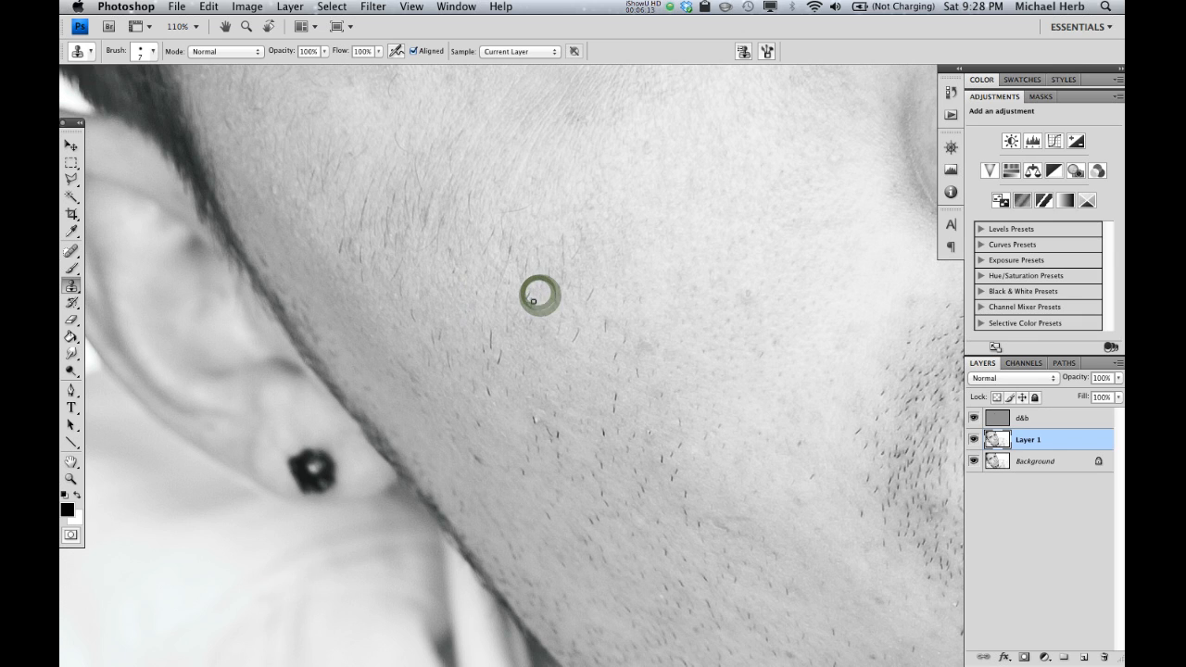
pyautogui.click(582, 334)
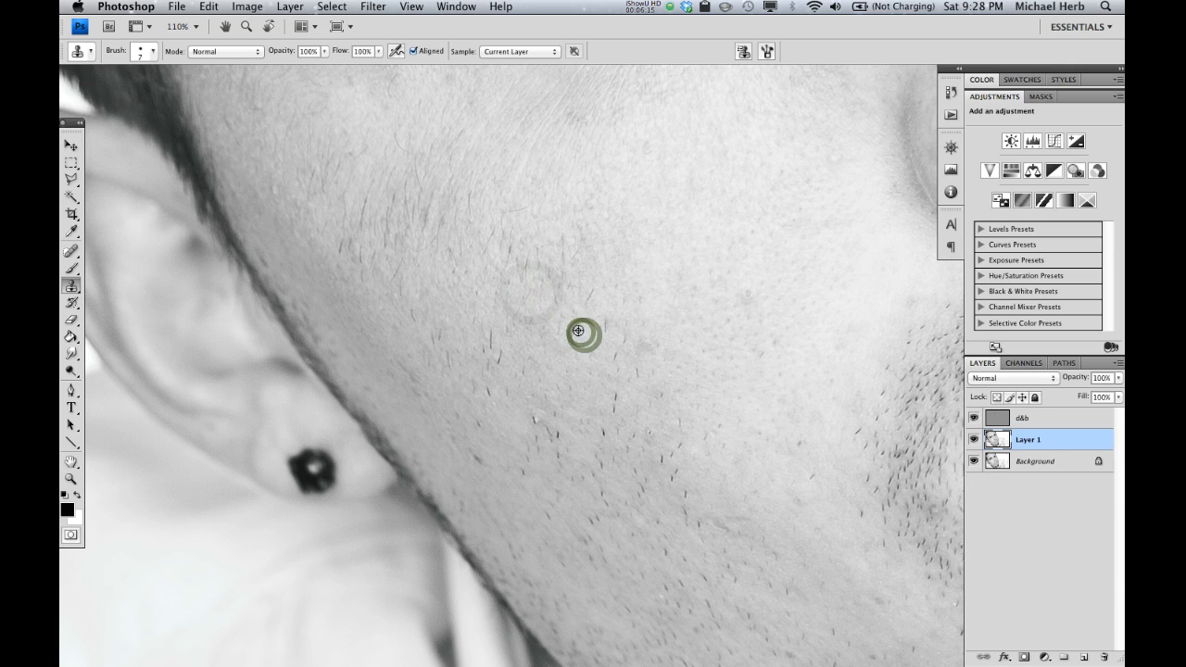
pyautogui.click(493, 332)
pyautogui.click(490, 336)
pyautogui.click(490, 342)
pyautogui.click(498, 345)
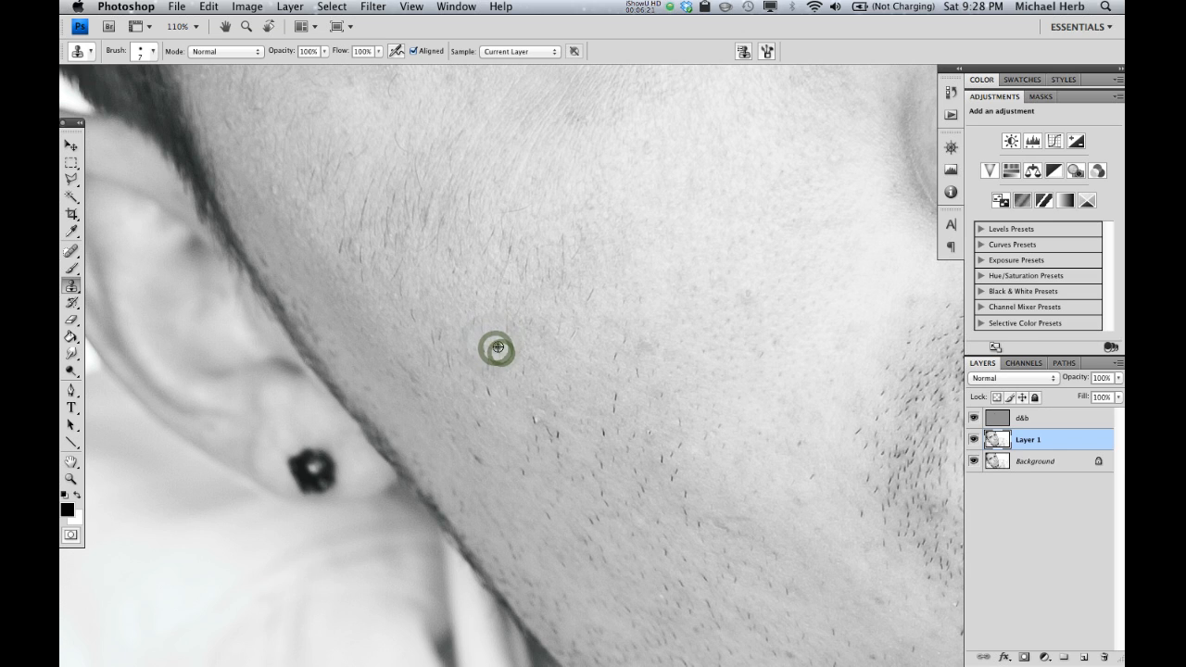
# Clone out the isolated dark stubble hairs lower on the cheek, just above the denser beard area.
pyautogui.click(605, 396)
pyautogui.click(527, 418)
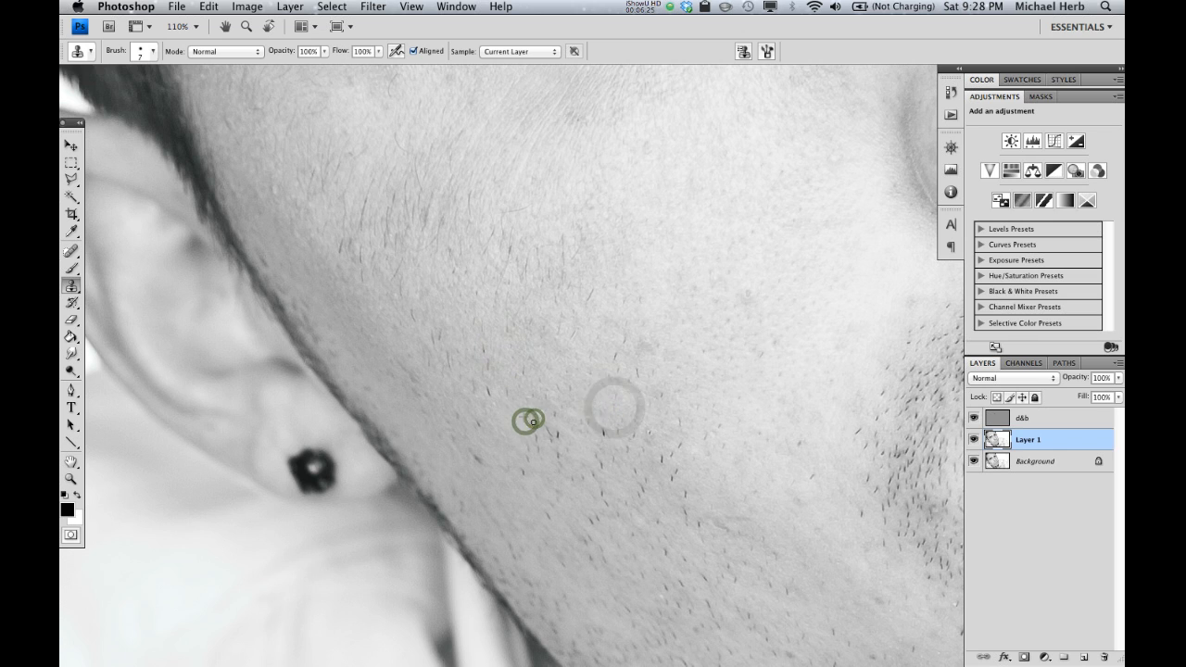
pyautogui.click(562, 432)
pyautogui.click(594, 433)
pyautogui.click(493, 387)
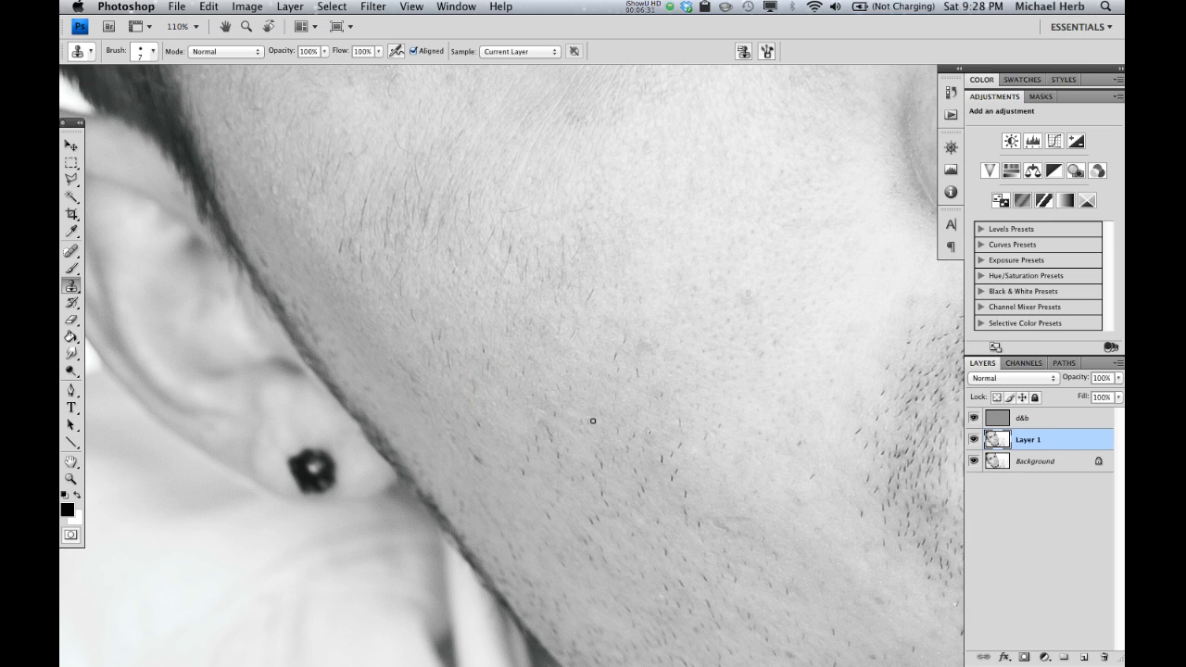
pyautogui.press('super+0')
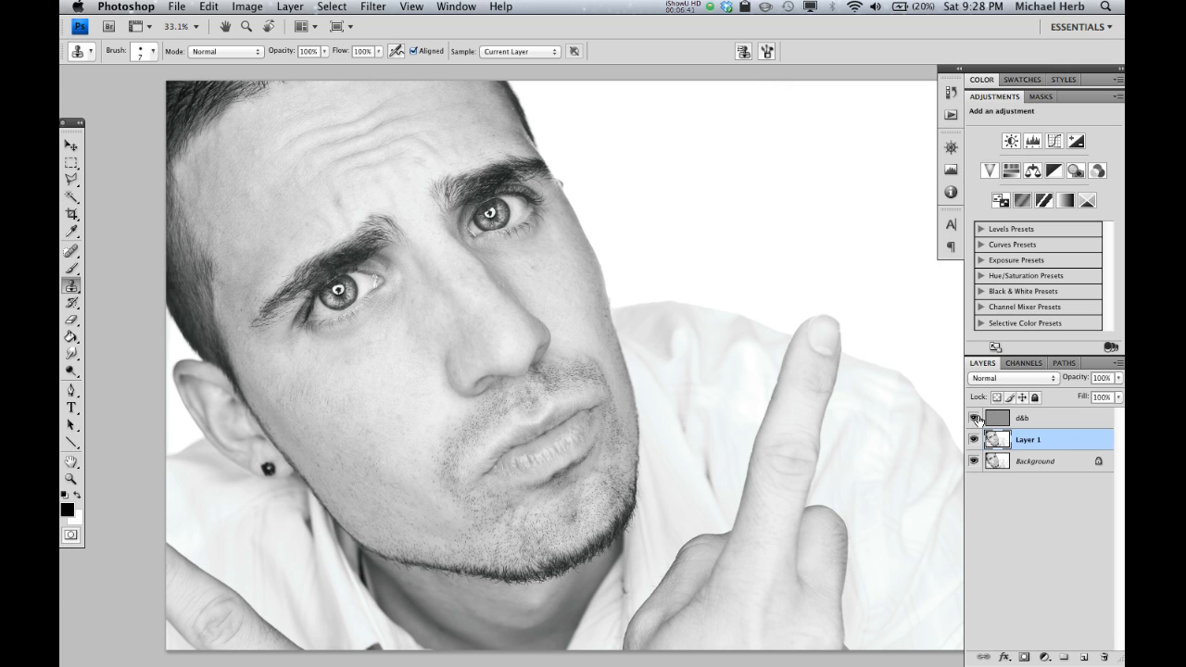
# Switch to Lightroom to look through the other portraits and the lighting setup photo, and return to Photoshop.
pyautogui.press('super+Tab')
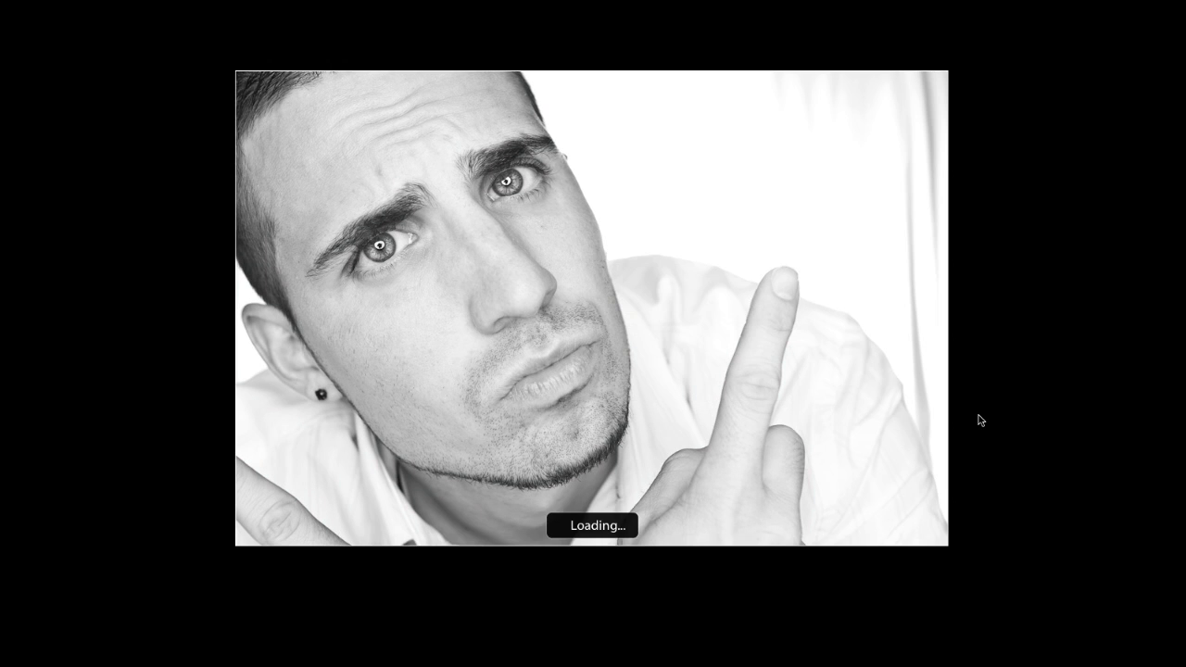
pyautogui.press('Right')
pyautogui.press('Right')
pyautogui.press('Right')
pyautogui.press('Right')
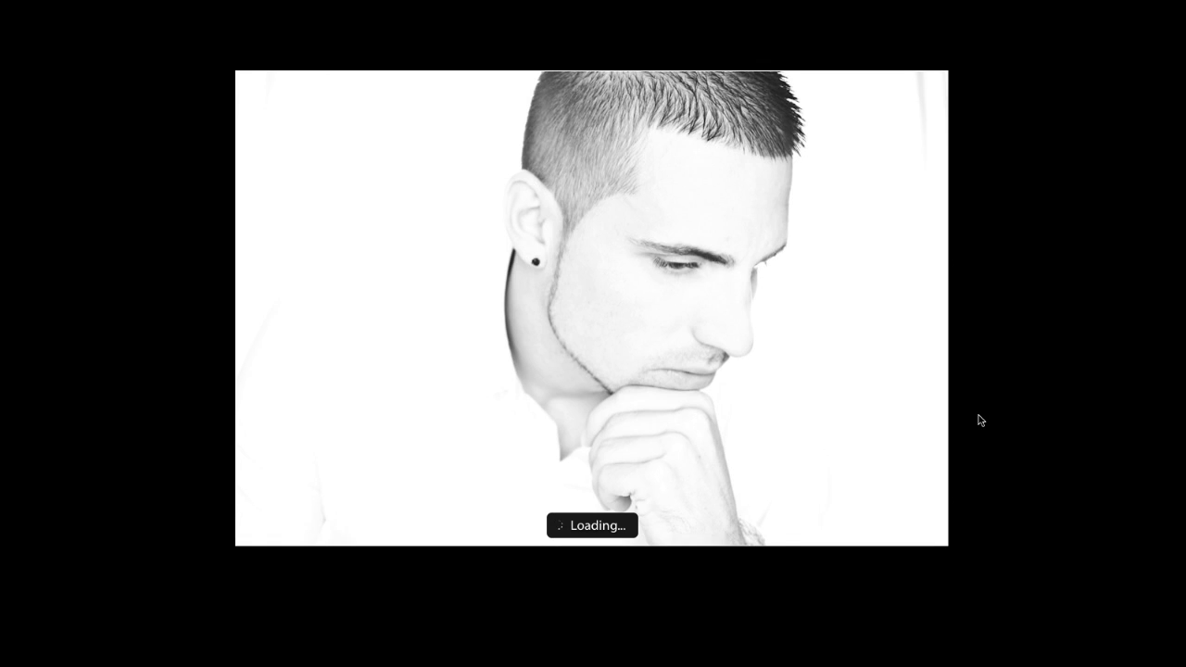
pyautogui.press('Right')
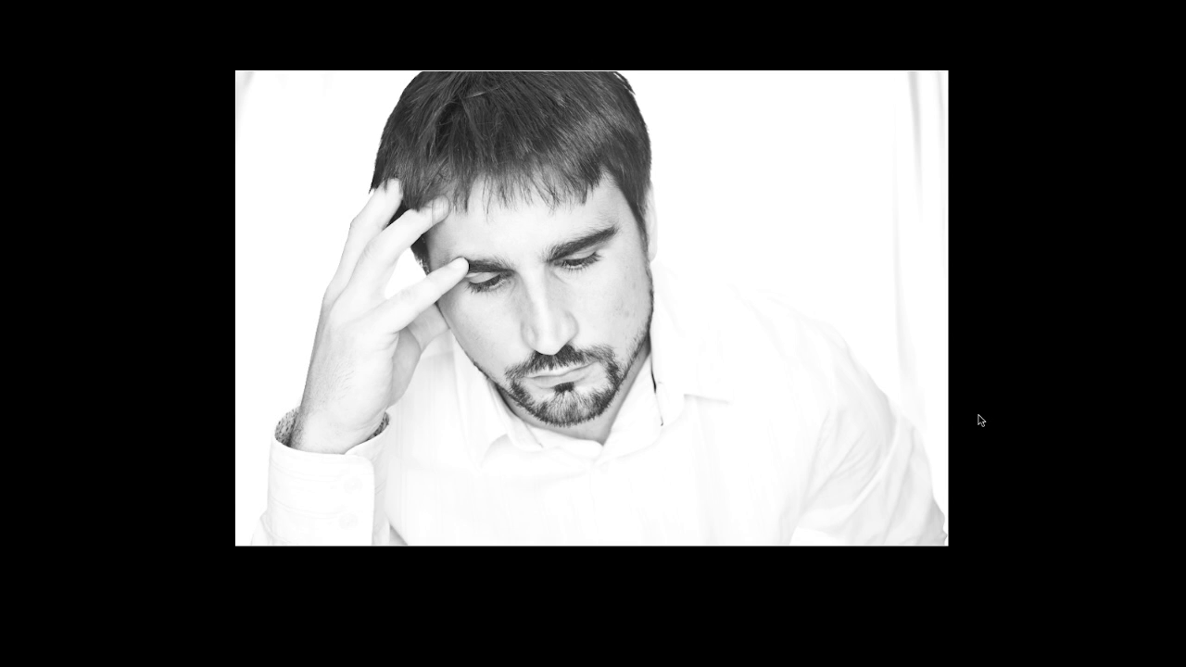
pyautogui.press('Left')
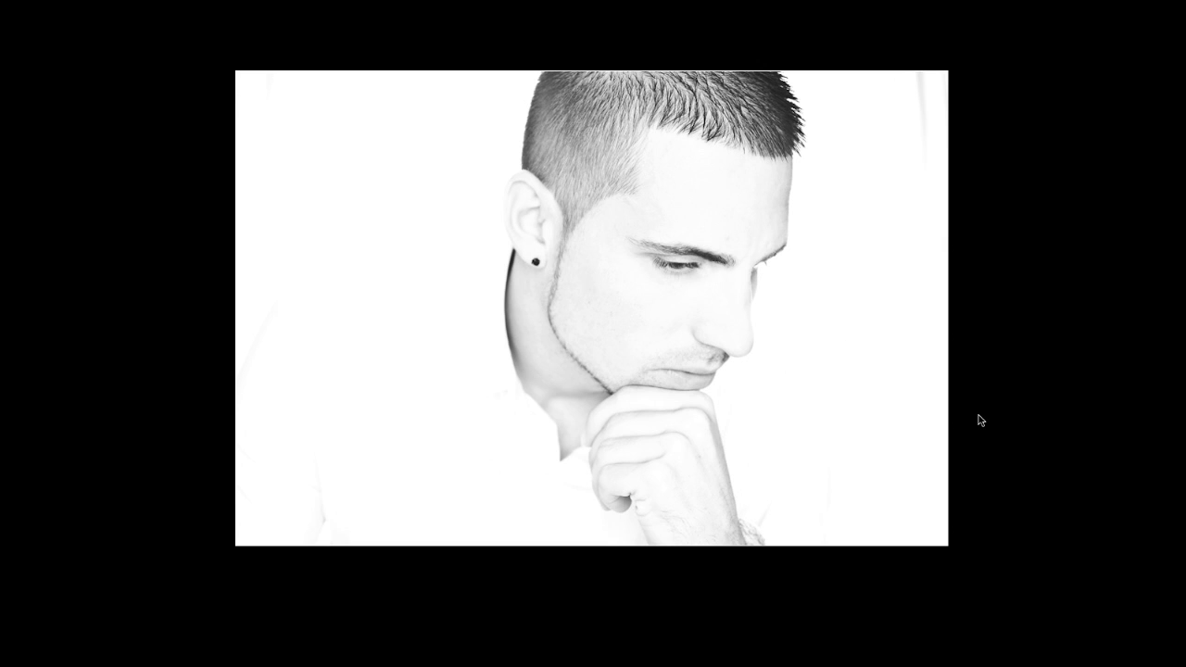
pyautogui.press('Left')
pyautogui.press('Left')
pyautogui.press('Left')
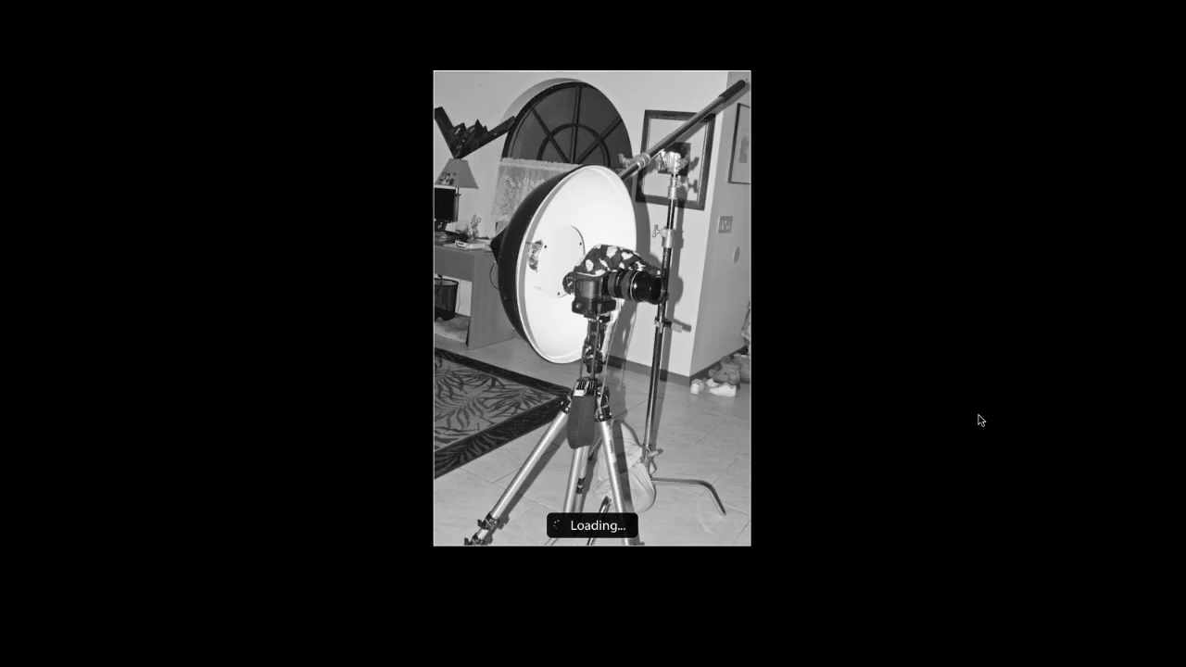
pyautogui.press('super+Tab')
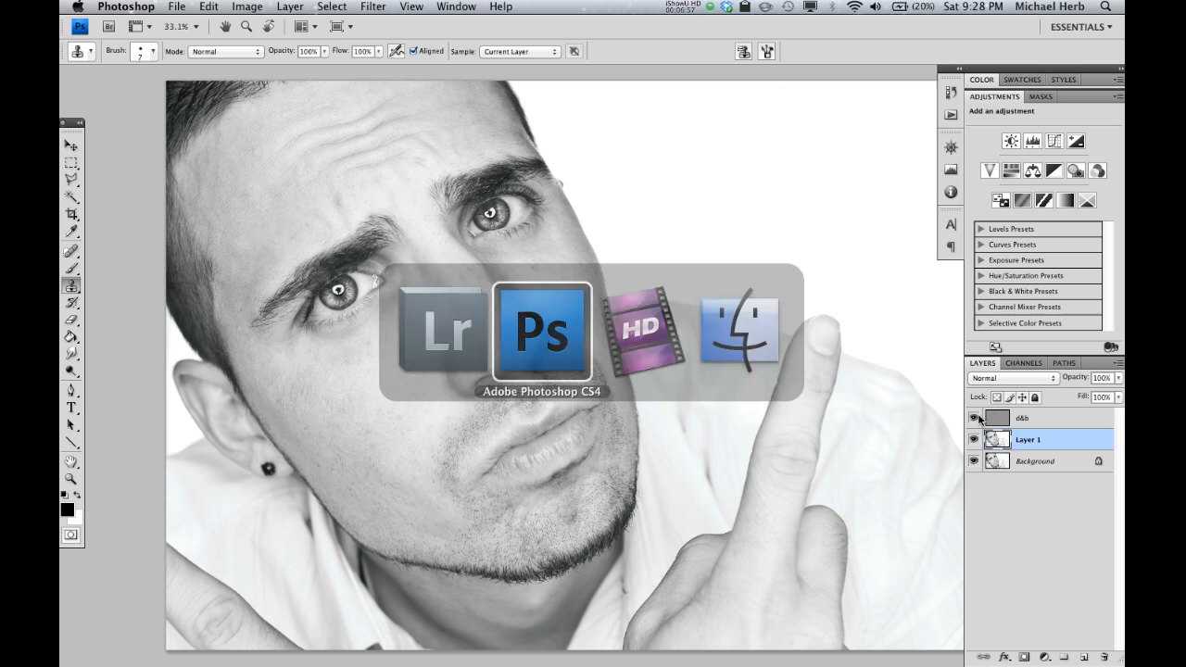